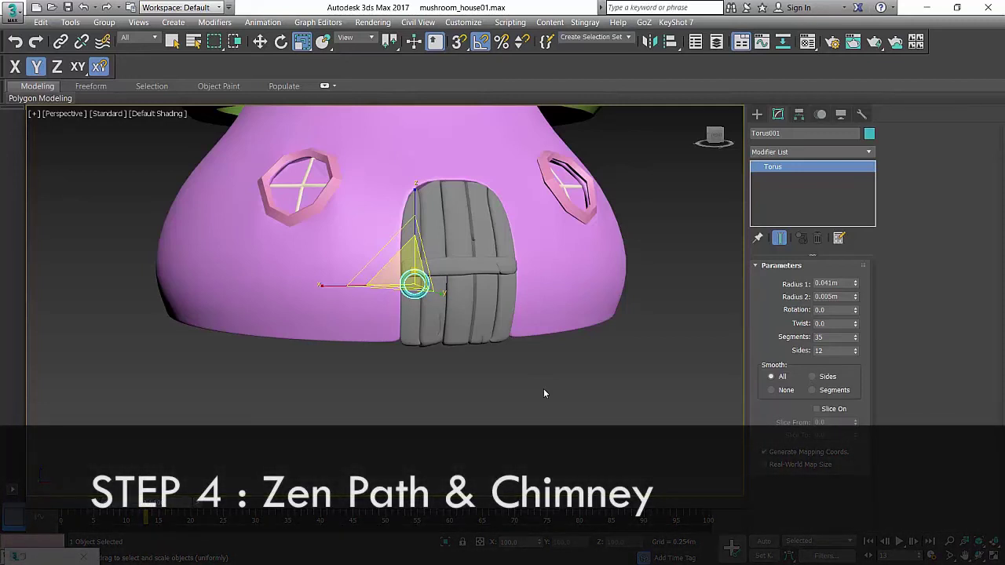
middle_drag(585, 293, 523, 315)
click(506, 391)
click(531, 301)
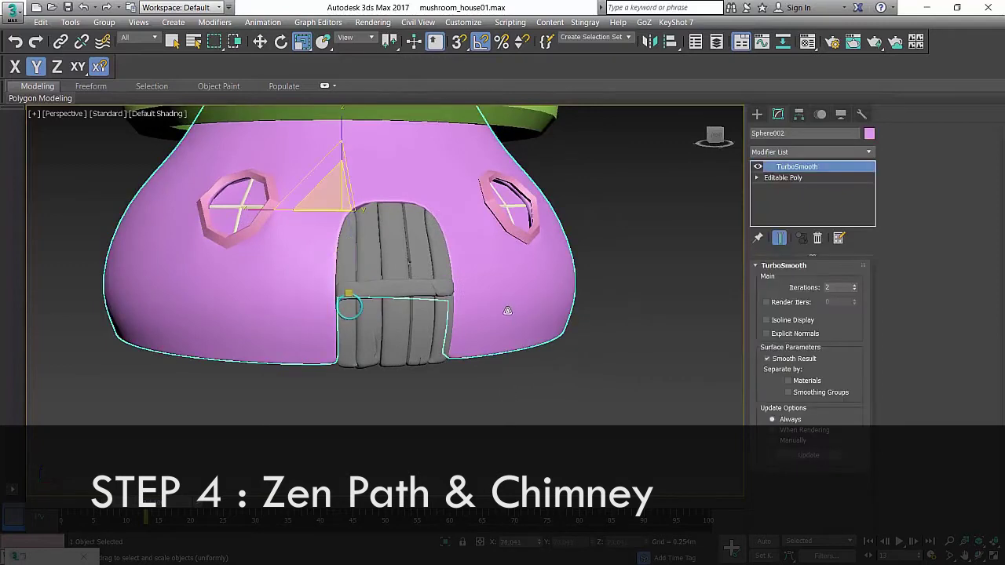
scroll(532, 301, down, 3)
scroll(470, 256, up, 6)
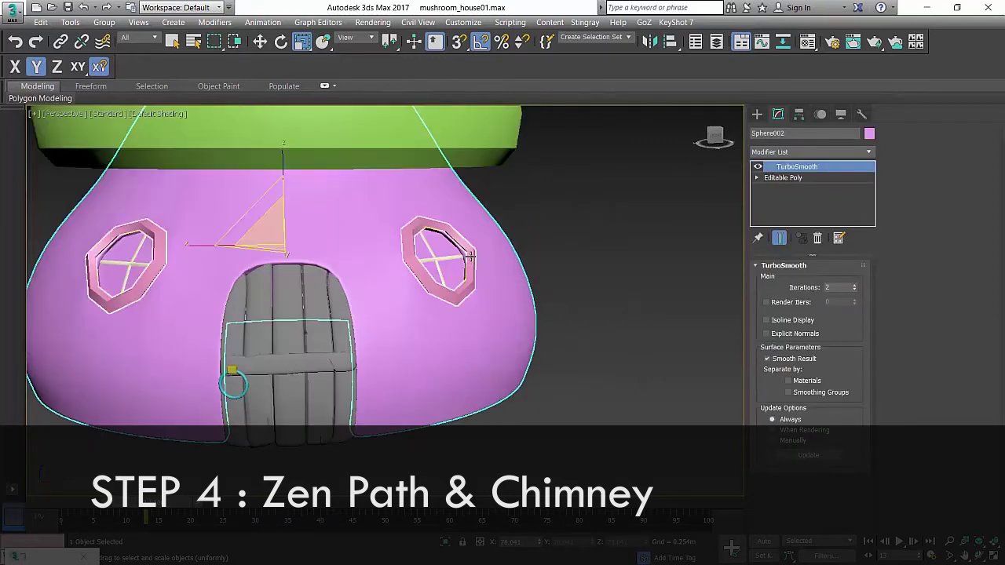
click(469, 256)
mouse_move(470, 256)
alt+middle_down()
mouse_move(460, 288)
mouse_move(575, 273)
mouse_move(459, 249)
alt+middle_up()
scroll(494, 280, down, 4)
scroll(501, 264, up, 4)
Create a tall box beside the mushroom house for the chimney, with a base of about 0.46 by 0.44 m
click(756, 115)
scroll(557, 230, down, 5)
alt+middle_drag(572, 233, 493, 259)
alt+middle_drag(653, 204, 510, 290)
click(782, 191)
alt+middle_drag(589, 226, 538, 283)
key(t)
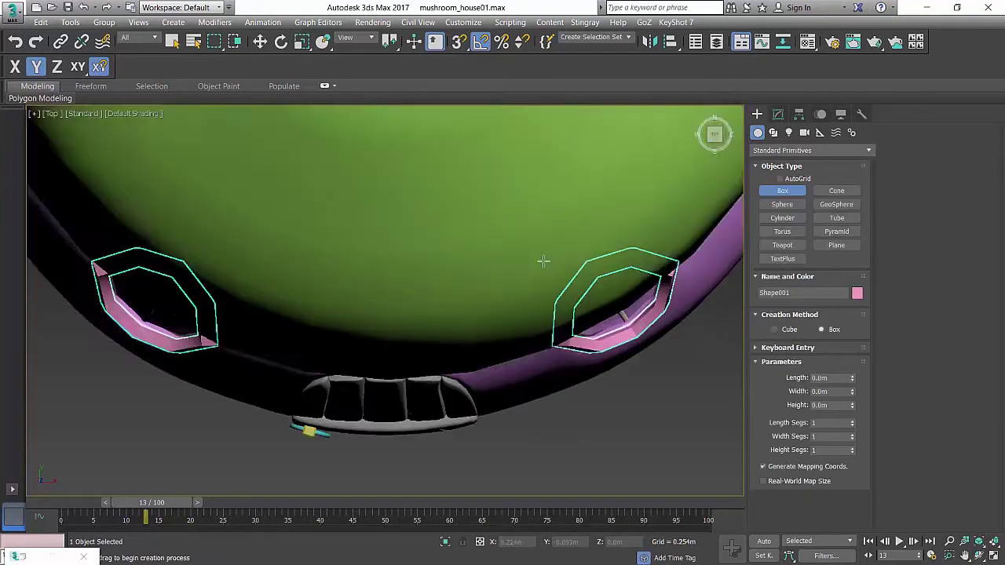
scroll(511, 274, down, 5)
middle_drag(514, 205, 421, 344)
drag(395, 256, 442, 301)
key(r)
middle_drag(425, 277, 422, 288)
scroll(422, 288, down, 5)
key(w)
alt+middle_drag(518, 314, 524, 217)
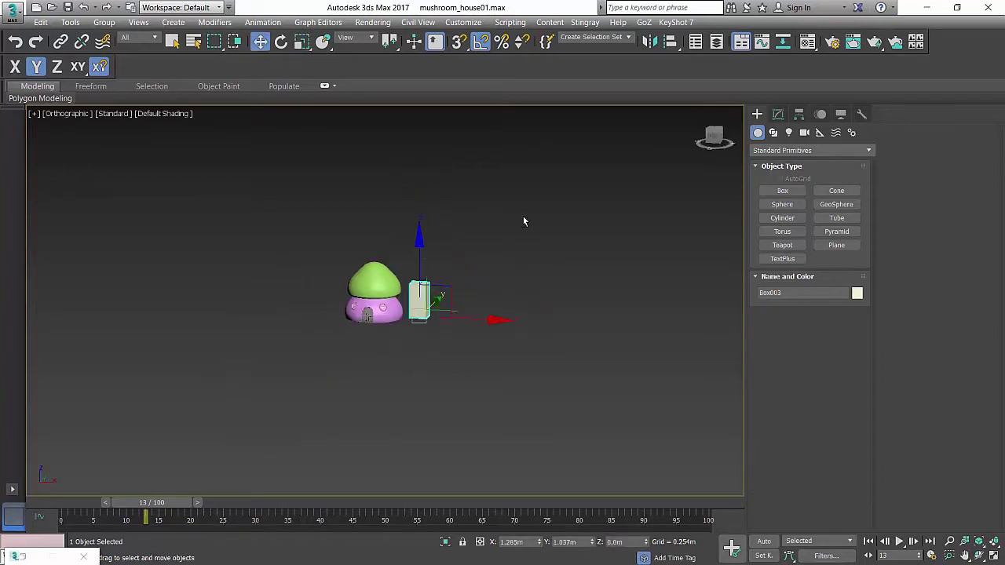
key(p)
key(z)
scroll(488, 255, down, 5)
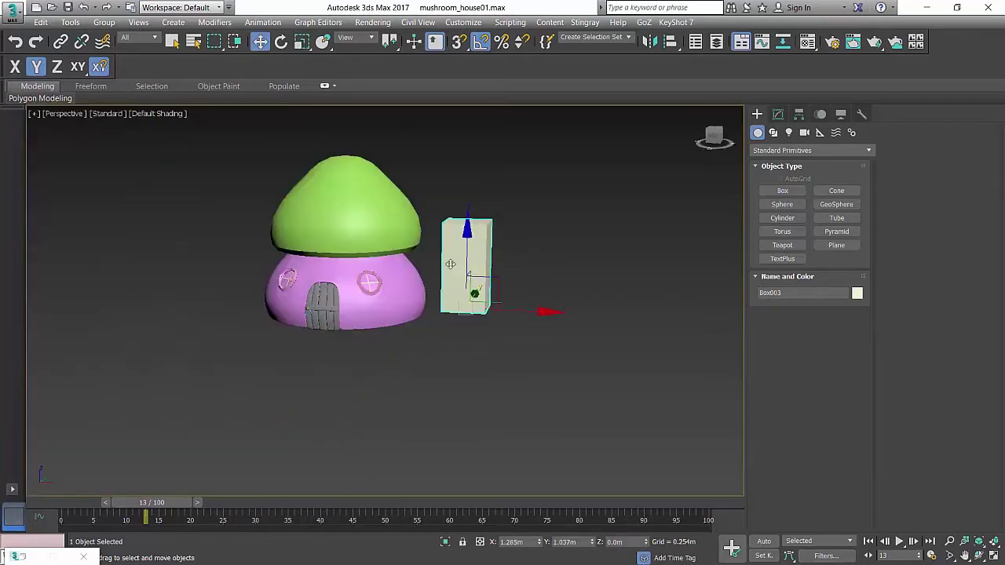
Adjust the chimney box's height to about 1.681 m so that it suits the mushroom house
middle_drag(457, 272, 500, 298)
mouse_move(500, 298)
alt+middle_down()
mouse_move(579, 263)
mouse_move(504, 305)
alt+middle_up()
click(778, 114)
drag(852, 309, 852, 268)
middle_drag(587, 257, 558, 241)
mouse_move(850, 301)
mouse_down()
mouse_move(850, 312)
mouse_move(849, 287)
mouse_up()
Set the chimney box's length and width both to 0.45 m
alt+middle_drag(518, 302, 481, 294)
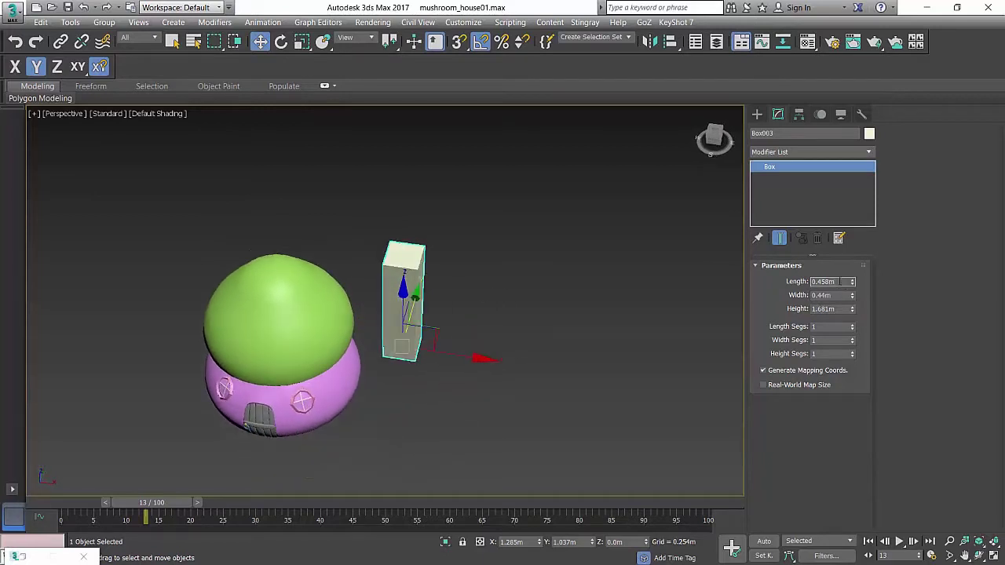
text(0.45)
key(Tab)
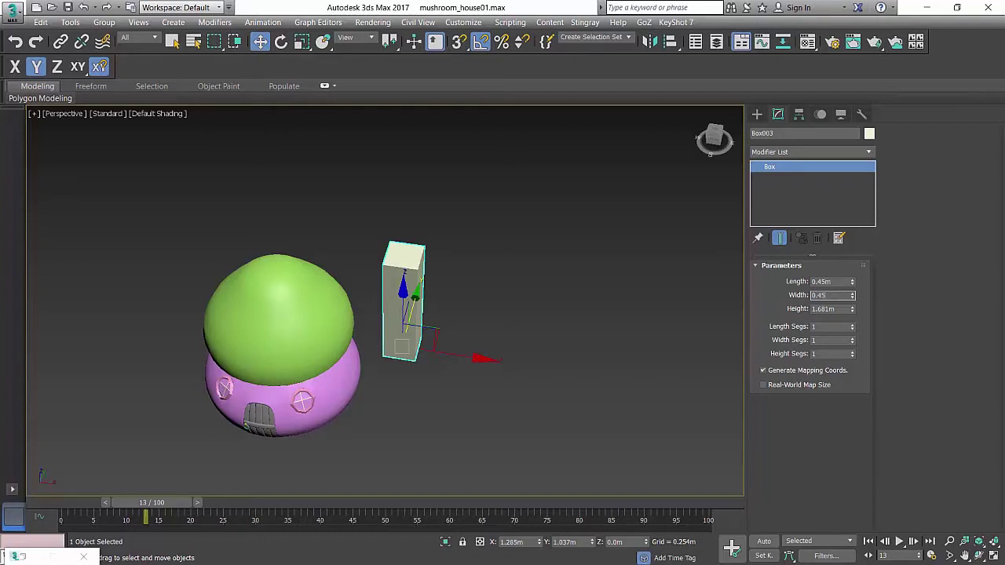
key(Return)
alt+middle_drag(561, 317, 543, 281)
scroll(486, 307, up, 4)
Create a small brick-shaped box near the chimney's base, about 0.074 m long, 0.196 m wide and 0.055 m high
click(758, 115)
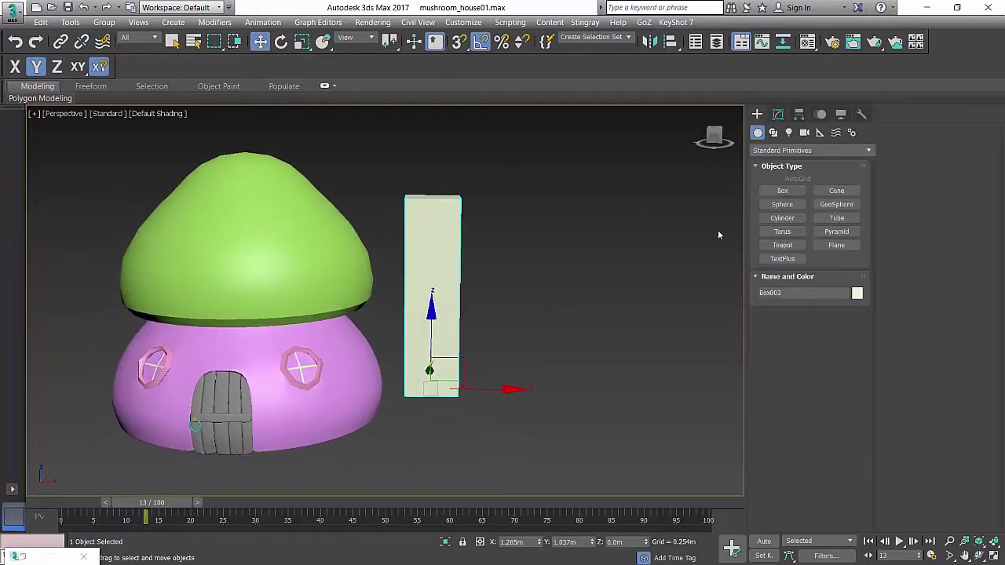
middle_drag(715, 216, 712, 185)
click(763, 191)
alt+middle_drag(598, 263, 582, 335)
scroll(549, 334, up, 5)
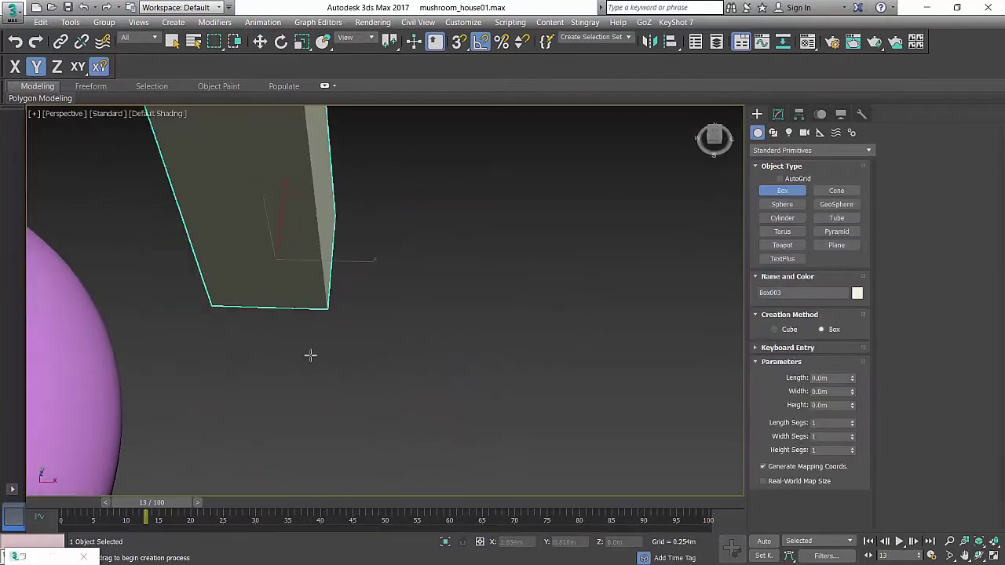
drag(300, 355, 351, 377)
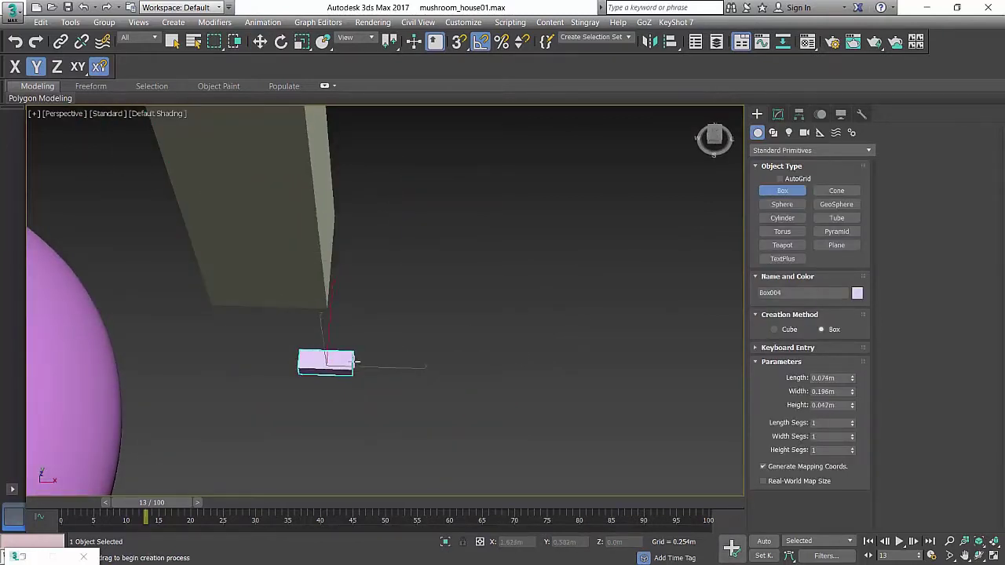
click(357, 352)
key(w)
alt+middle_drag(408, 326, 462, 348)
scroll(422, 270, down, 5)
Add a Chamfer modifier to the small brick box and set its amount to 0.006 m
click(777, 114)
scroll(634, 275, up, 4)
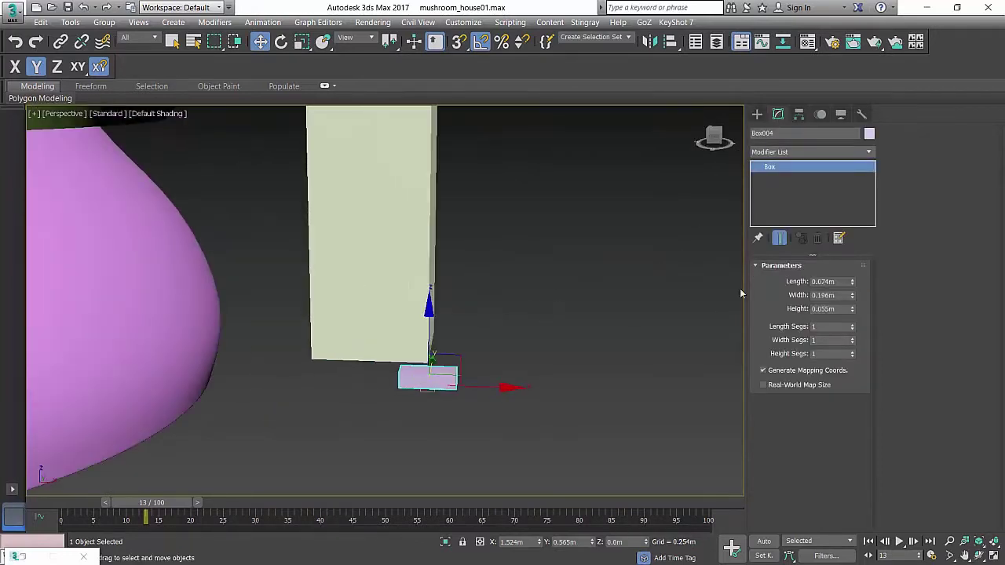
click(810, 154)
text(ch)
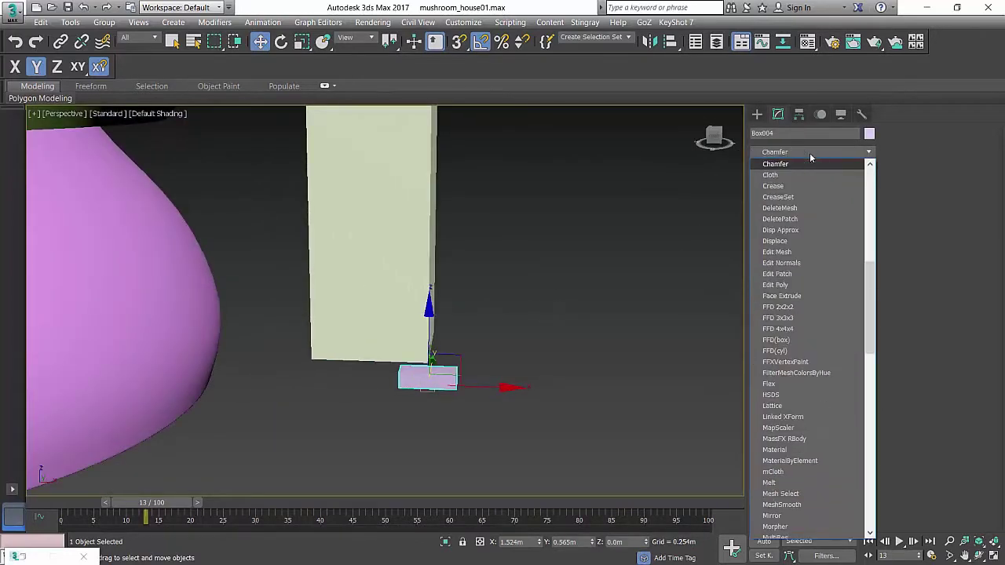
key(Return)
scroll(578, 315, up, 5)
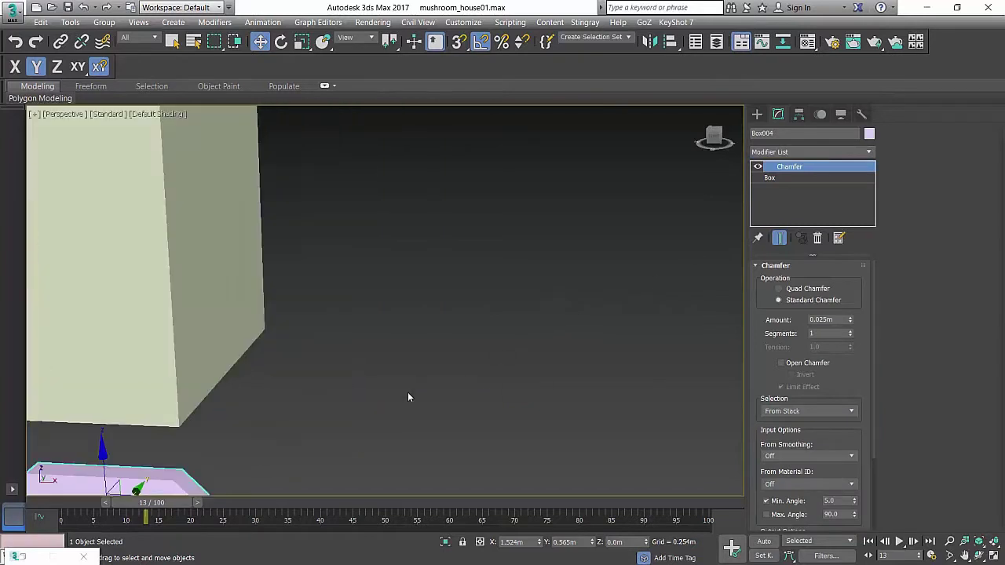
middle_drag(373, 407, 518, 348)
key(F4)
drag(849, 321, 829, 362)
scroll(388, 326, down, 4)
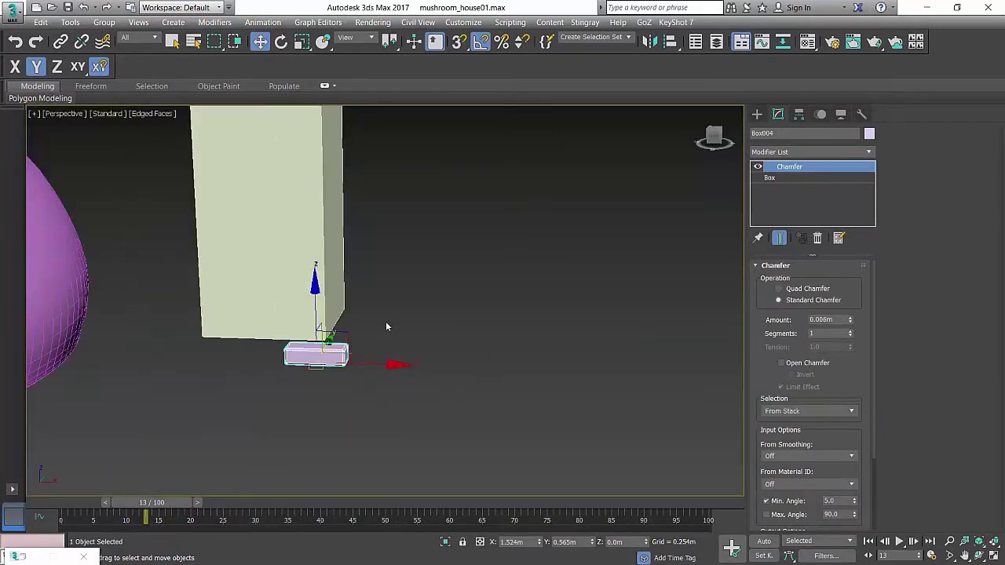
scroll(408, 315, down, 5)
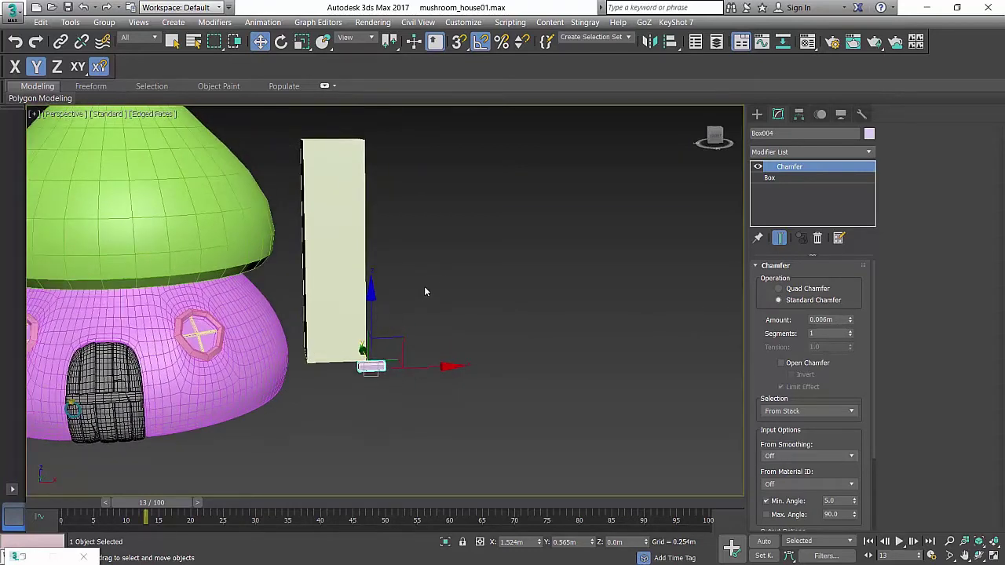
middle_drag(422, 291, 443, 295)
click(416, 326)
click(397, 374)
middle_drag(529, 311, 502, 318)
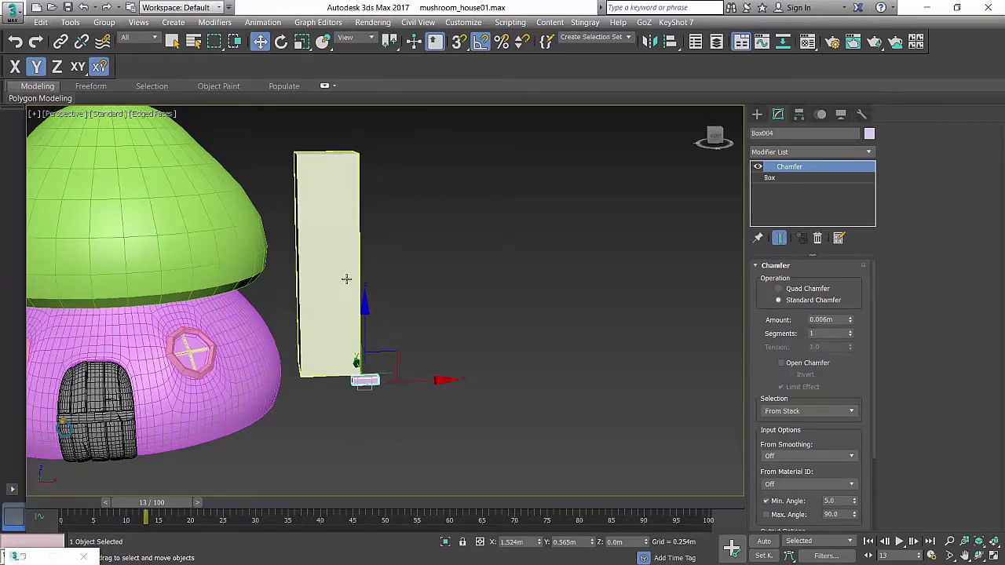
alt+middle_drag(428, 214, 471, 271)
Turn the brick into a Scatter compound object with the tall chimney box as its distribution object, using Instance
click(758, 113)
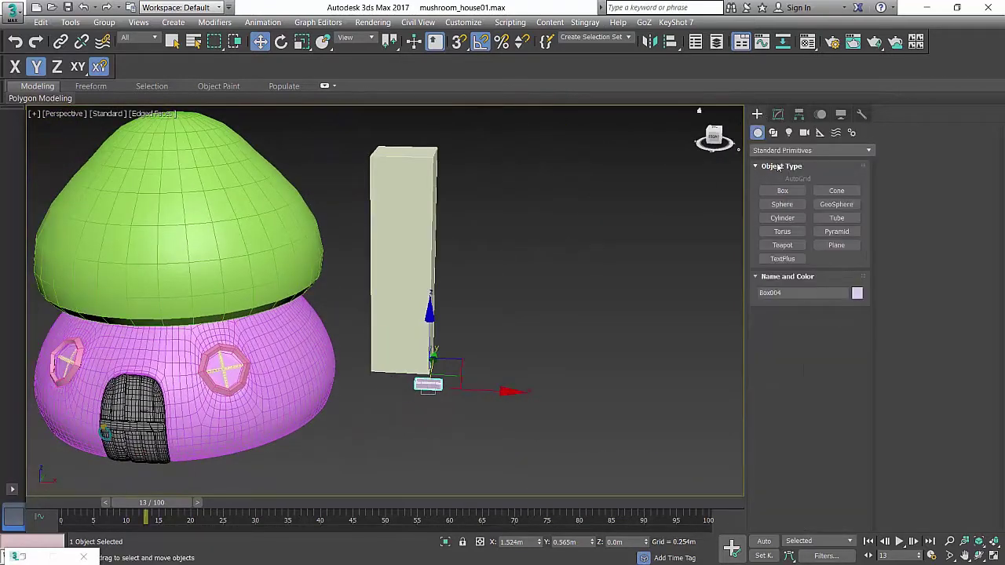
click(785, 150)
click(776, 190)
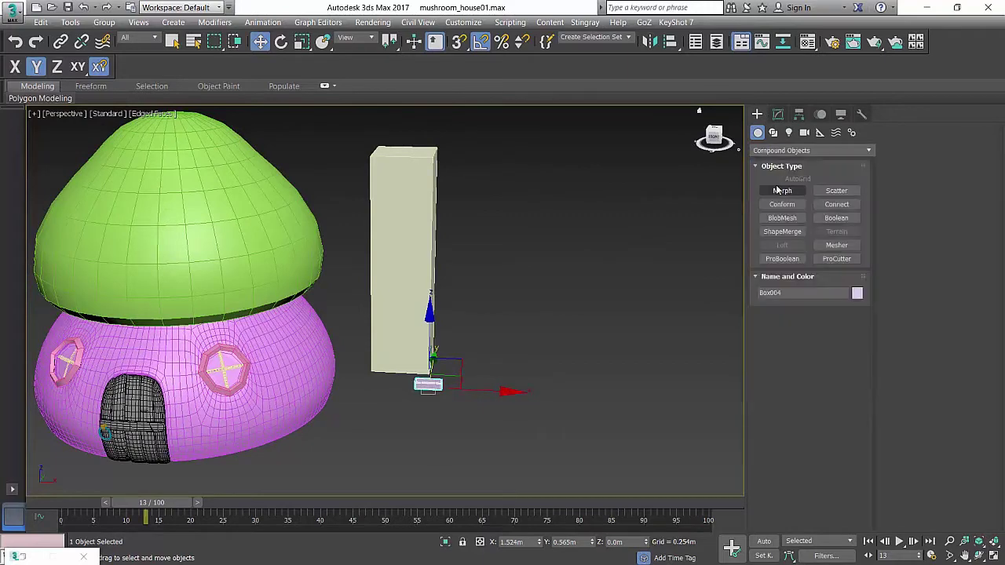
click(838, 191)
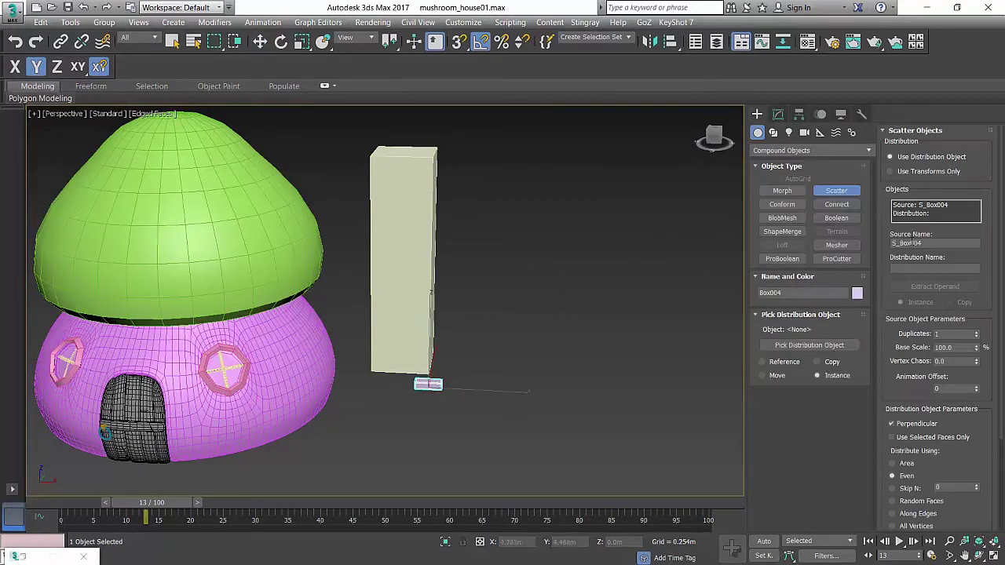
middle_drag(466, 356, 482, 376)
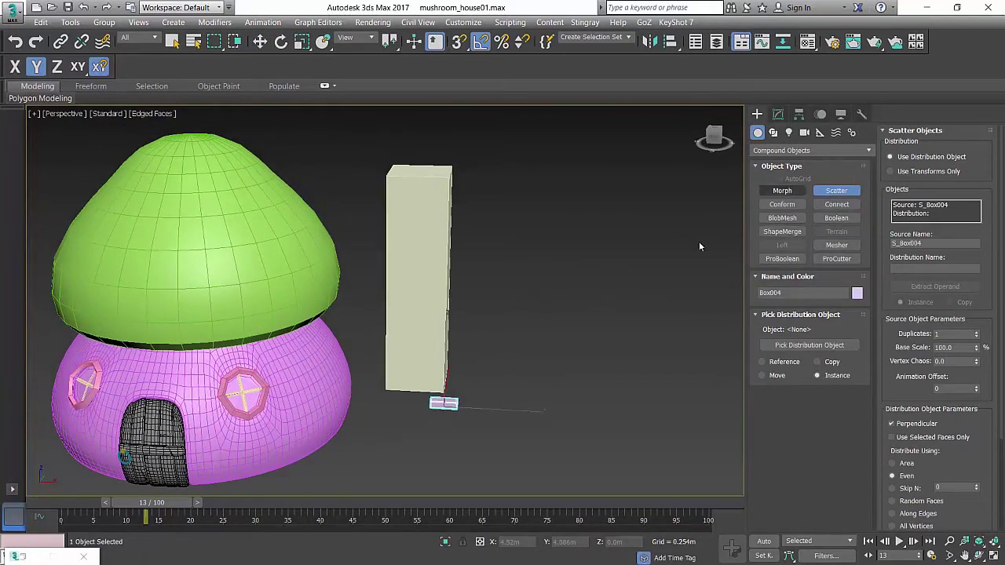
middle_drag(672, 264, 690, 266)
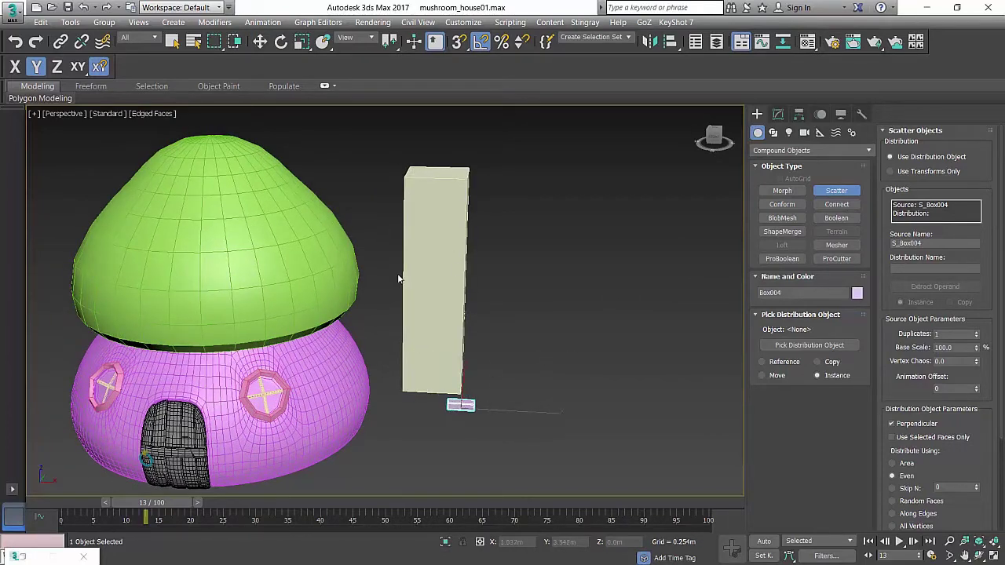
click(809, 345)
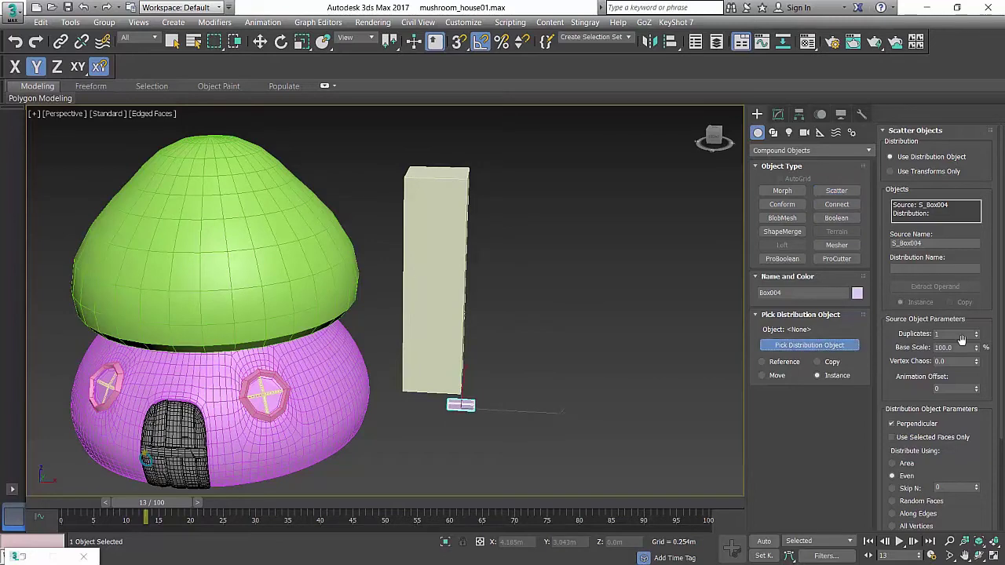
click(442, 274)
Set the Scatter duplicates to 548 and distribute the bricks over the chimney box using Area
mouse_move(601, 317)
middle_down()
mouse_move(533, 336)
mouse_move(568, 310)
middle_up()
key(F3)
key(F3)
key(F3)
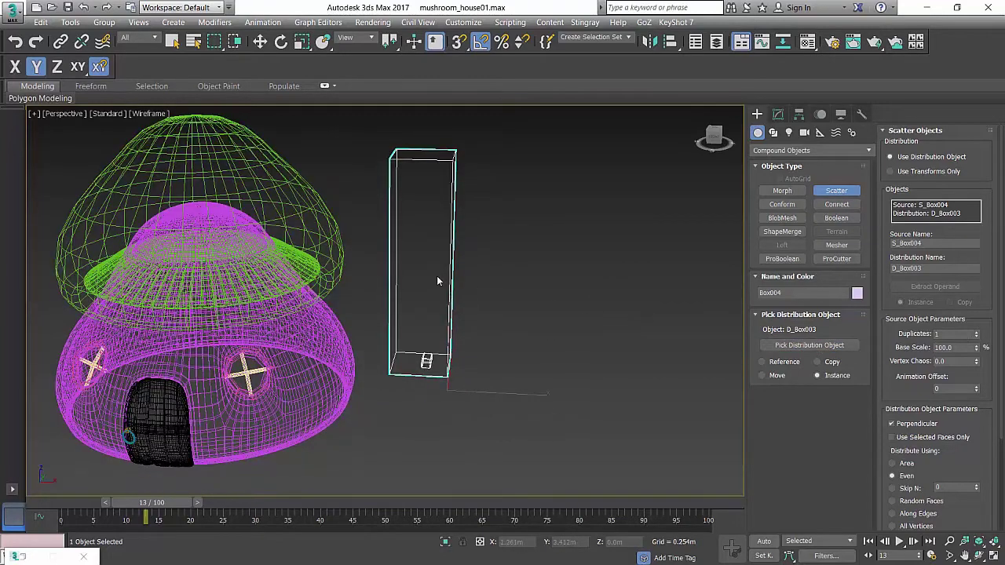
key(F3)
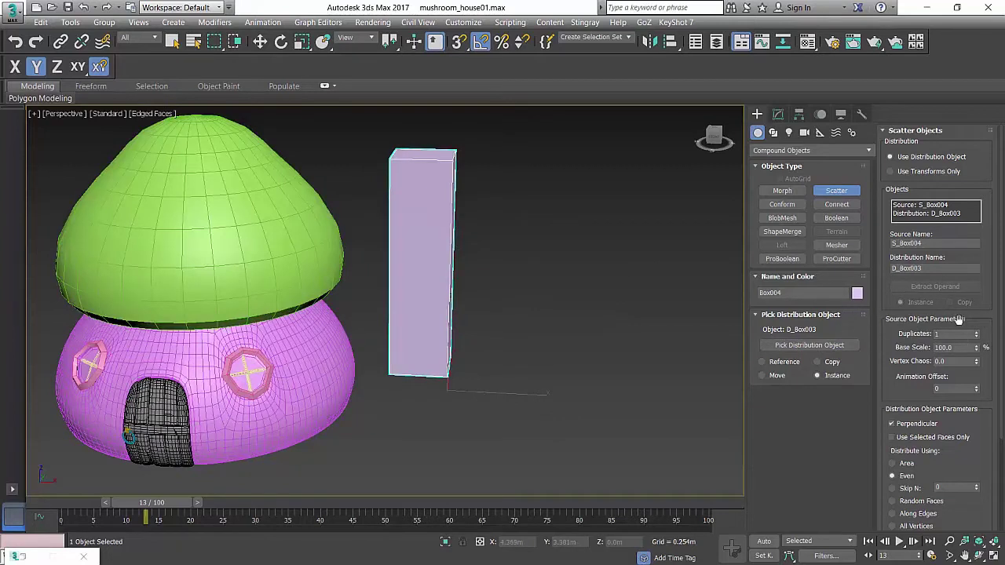
drag(977, 337, 977, 232)
scroll(502, 283, up, 5)
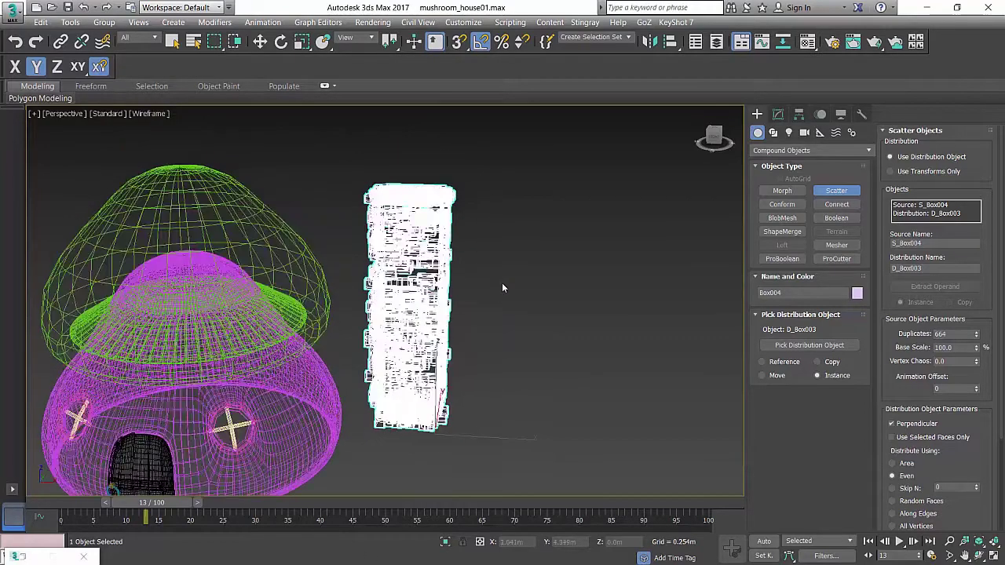
key(F4)
scroll(481, 299, up, 6)
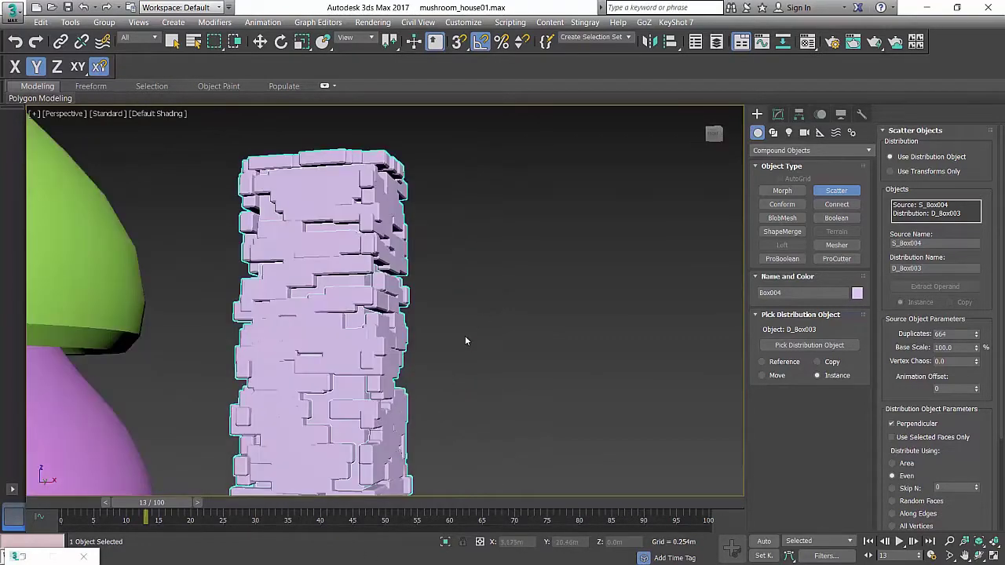
drag(976, 337, 958, 402)
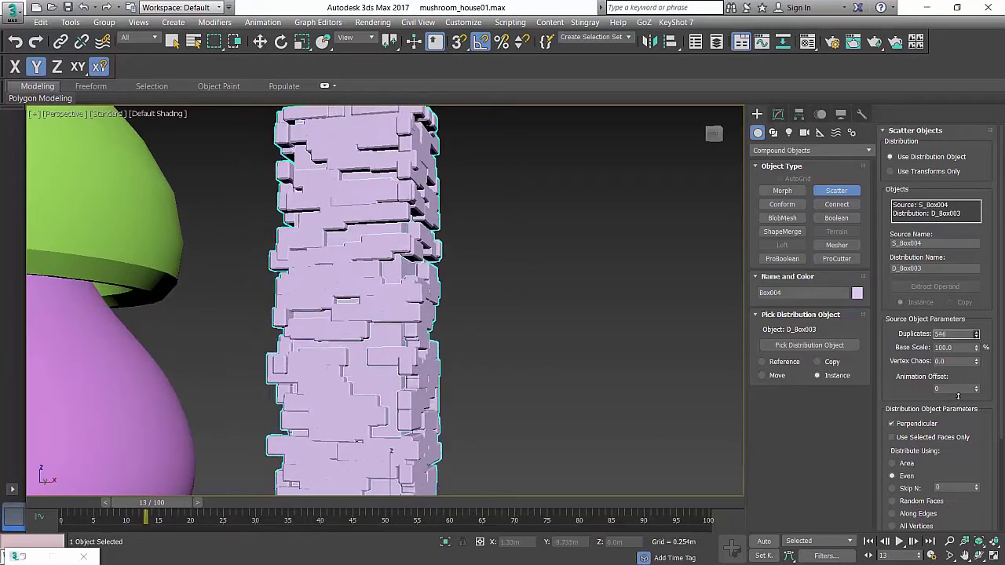
scroll(962, 467, down, 3)
click(904, 395)
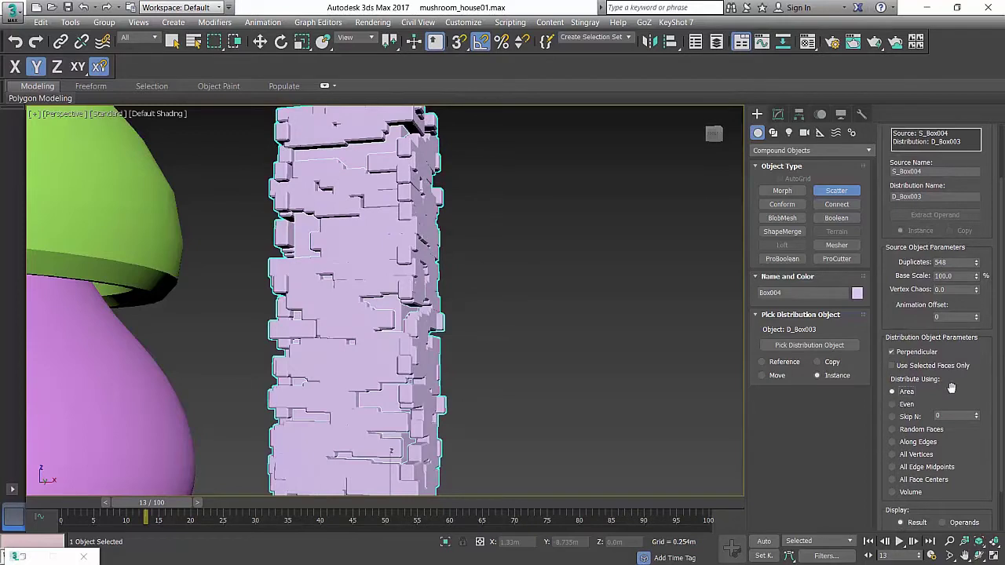
Vary the scattered bricks' rotation by 2.27 degrees in X and 2.1 degrees in Y
scroll(952, 388, down, 2)
click(911, 496)
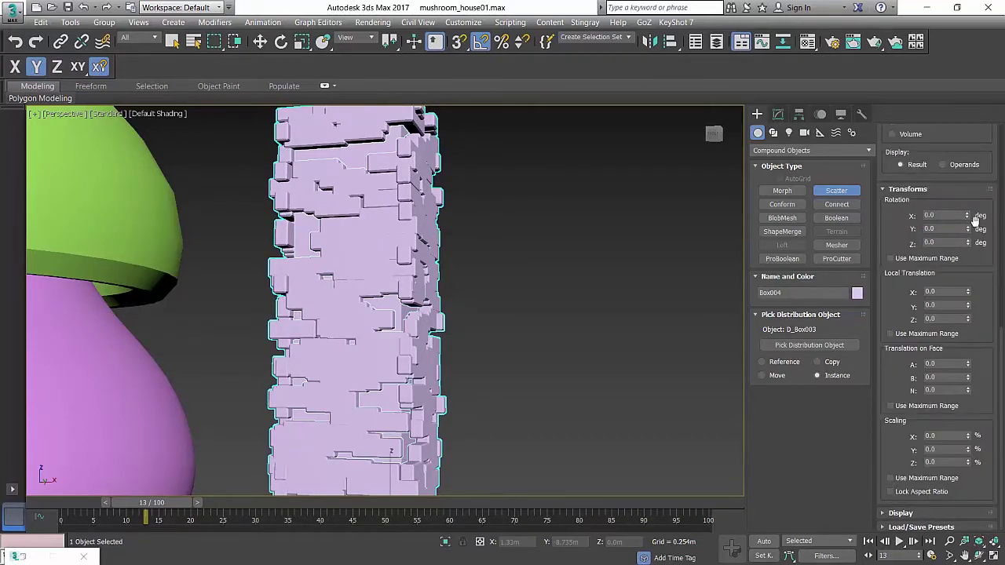
drag(968, 218, 968, 169)
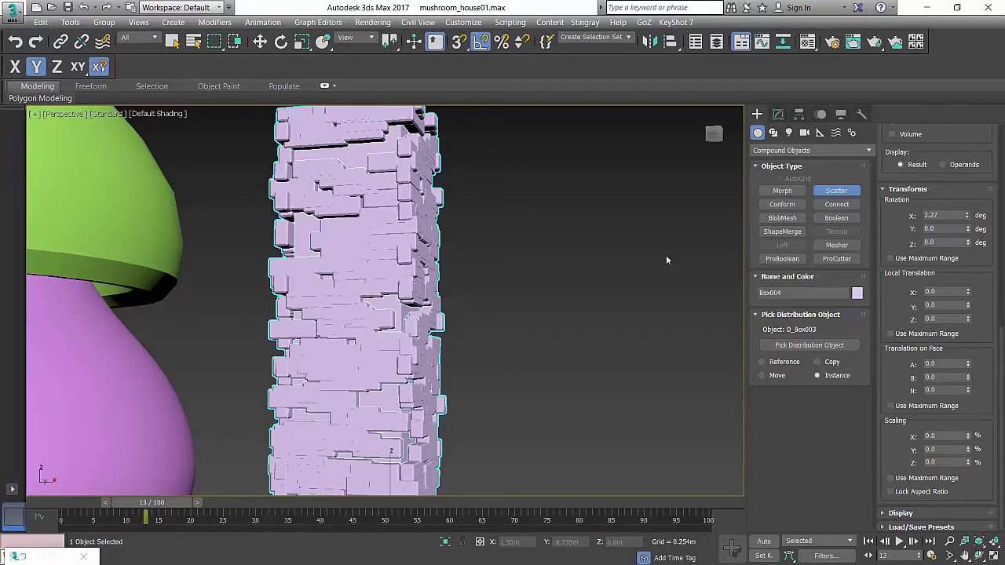
alt+middle_drag(529, 321, 368, 267)
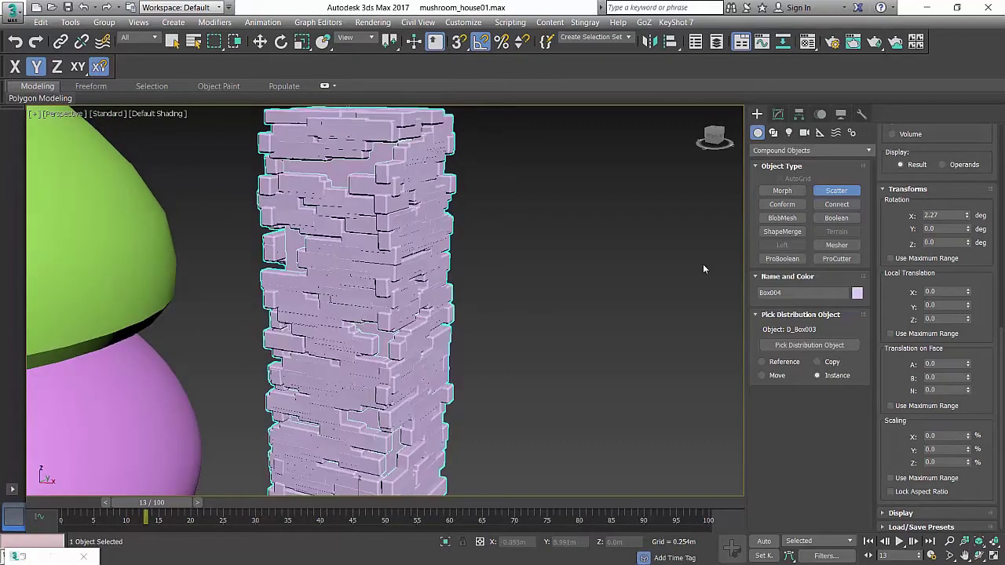
drag(968, 230, 969, 125)
alt+middle_drag(660, 270, 495, 254)
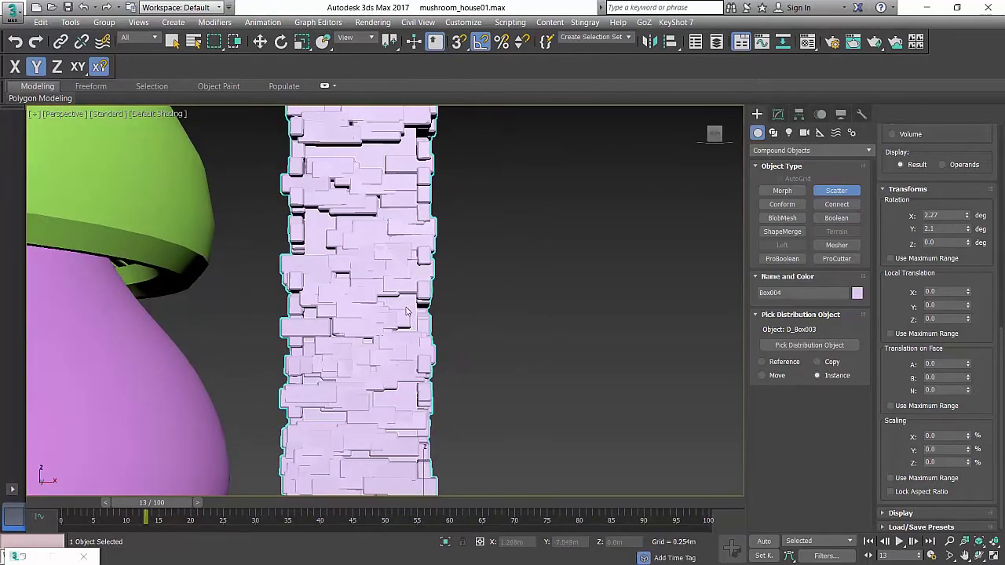
scroll(405, 315, down, 5)
scroll(427, 243, up, 3)
alt+middle_drag(452, 285, 440, 317)
scroll(456, 304, down, 3)
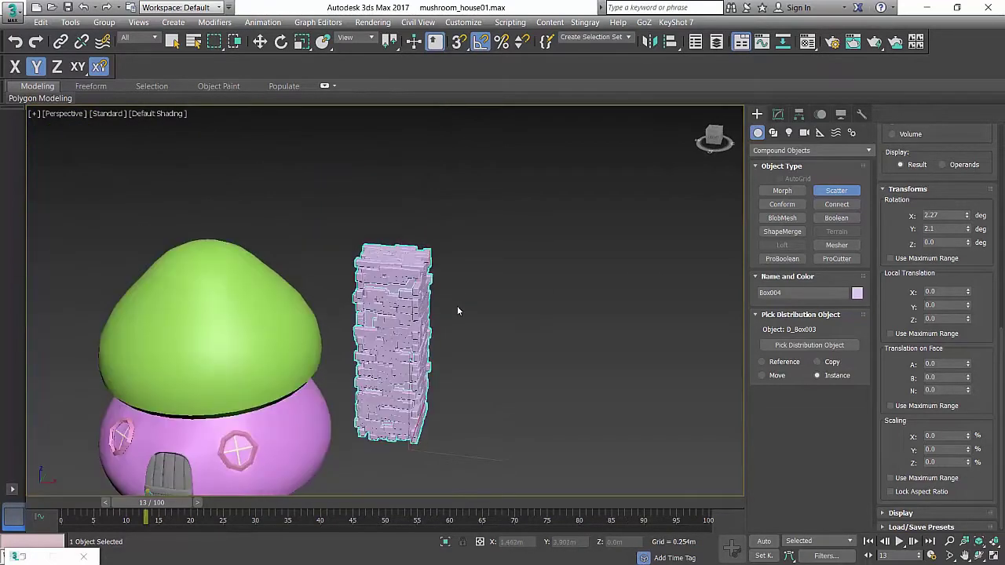
key(shift+z)
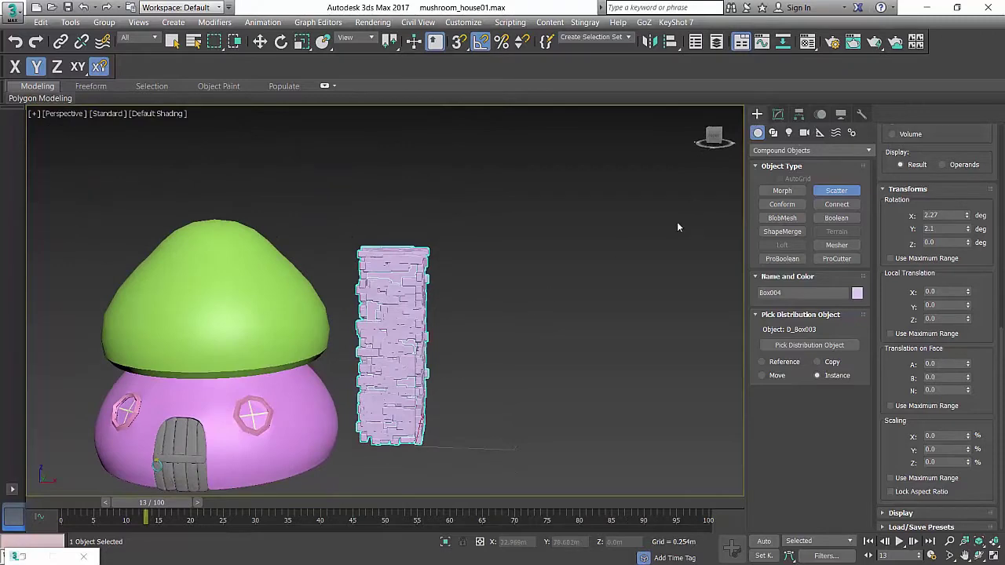
Pick the original box inside the scattered bricks and move it up to sit on top of the brick column, at Z 1.719 m
key(w)
scroll(551, 258, down, 3)
scroll(542, 258, up, 5)
key(F3)
middle_drag(396, 276, 474, 239)
scroll(474, 238, up, 3)
scroll(474, 243, up, 3)
ctrl+click(343, 218)
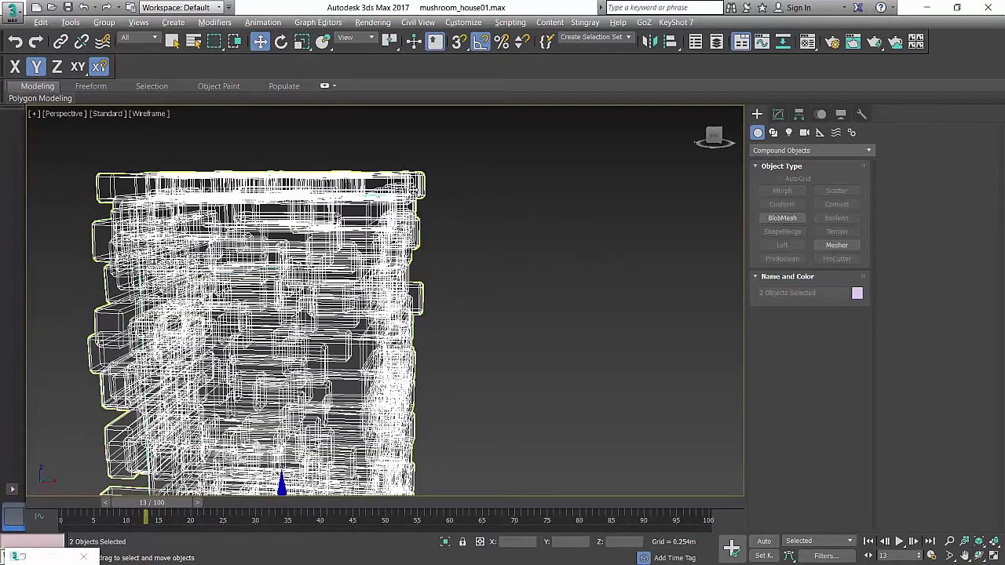
alt+click(415, 187)
scroll(477, 187, down, 5)
scroll(480, 286, down, 5)
mouse_move(365, 326)
shift+mouse_down()
mouse_move(384, 187)
mouse_move(385, 200)
shift+mouse_up()
click(570, 343)
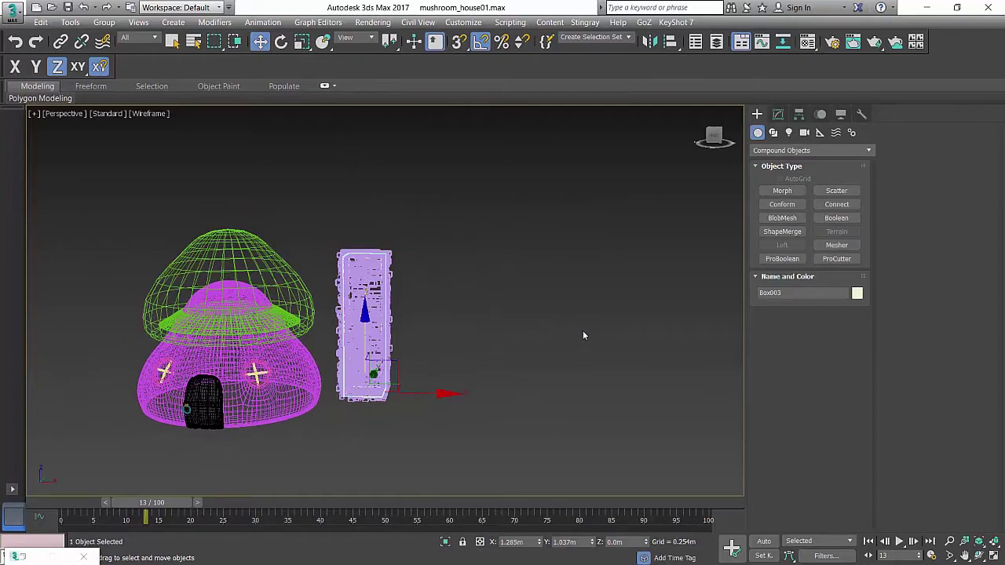
shift+drag(365, 326, 360, 200)
middle_drag(360, 200, 371, 220)
Convert the box above the brick column to an Editable Poly
click(777, 115)
middle_drag(665, 242, 647, 271)
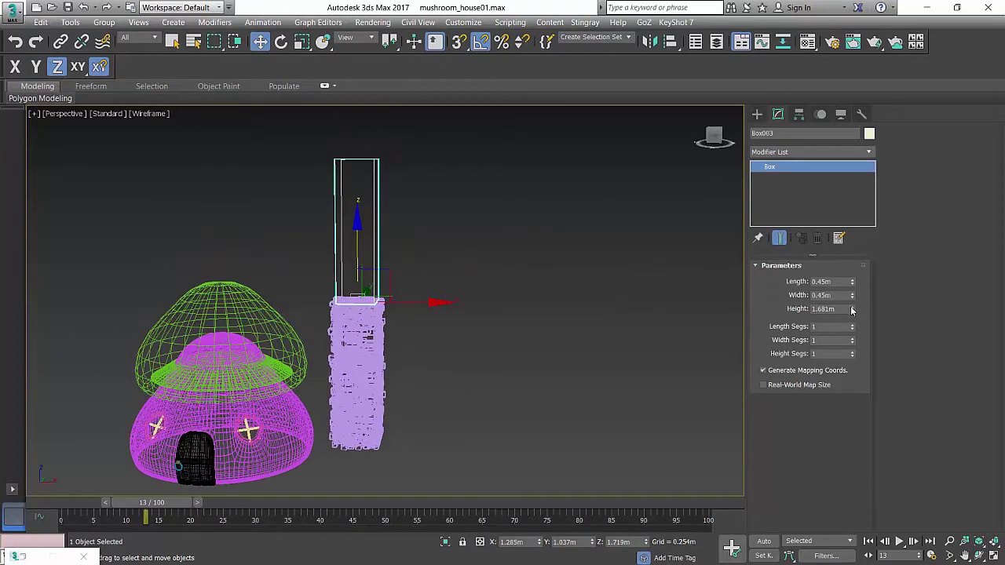
right_click(367, 215)
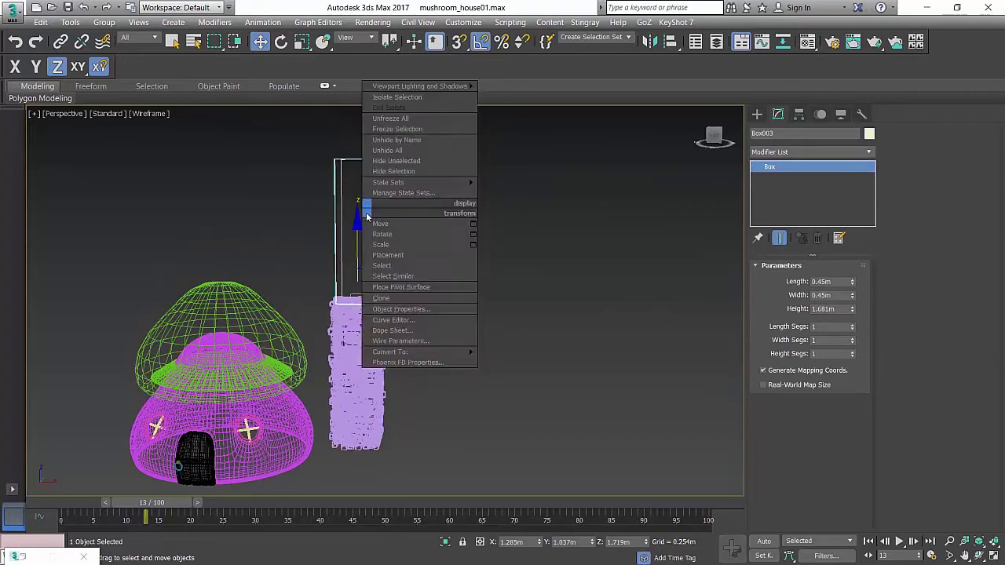
mouse_move(412, 352)
click(526, 364)
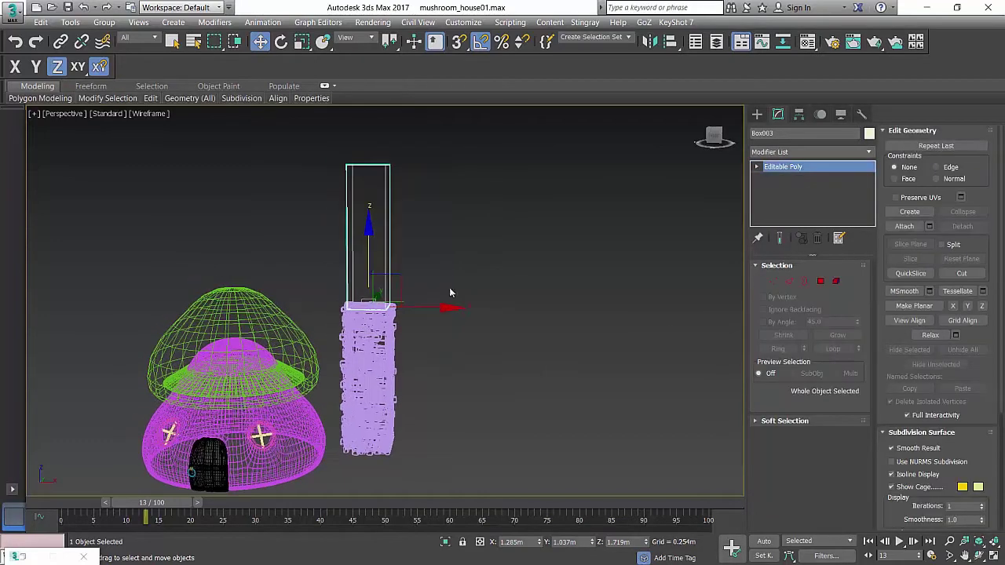
Lower the top vertices of the upper box to shorten it into a low cap block
click(474, 212)
click(379, 225)
click(837, 281)
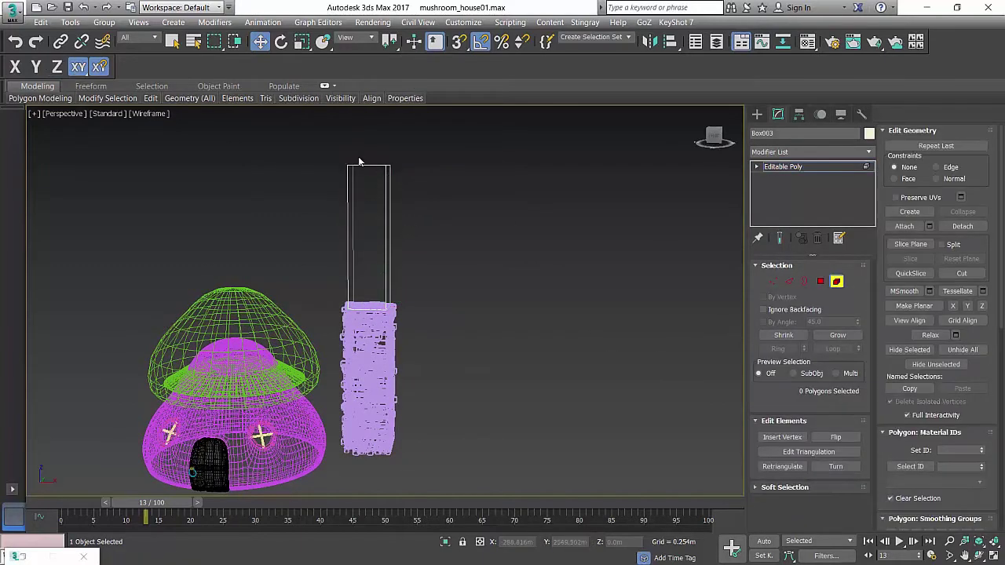
key(1)
drag(307, 136, 421, 188)
drag(370, 139, 461, 269)
key(1)
Scale the cap block up to about 170% in X and Y and 116% in Z so it overhangs the chimney
key(r)
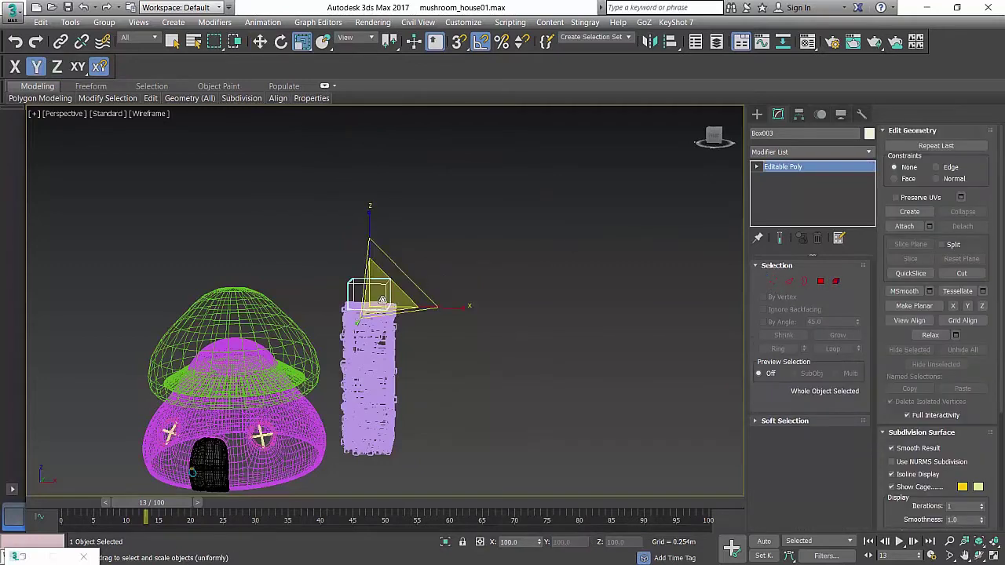
drag(370, 209, 371, 239)
alt+middle_drag(386, 258, 463, 283)
scroll(398, 248, up, 3)
Create a small flat standard box on the ground beside the chimney as the cap's brick
click(756, 116)
middle_drag(655, 259, 602, 197)
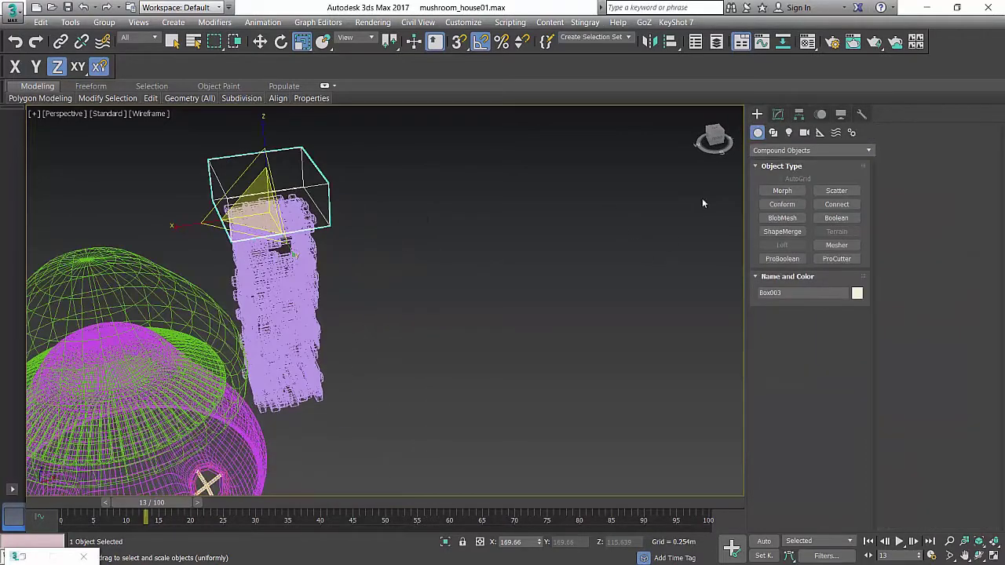
click(773, 150)
click(772, 162)
click(782, 196)
alt+middle_drag(402, 232, 441, 374)
drag(388, 399, 422, 405)
click(420, 398)
key(w)
alt+middle_drag(476, 312, 471, 287)
key(F3)
alt+middle_drag(526, 306, 550, 298)
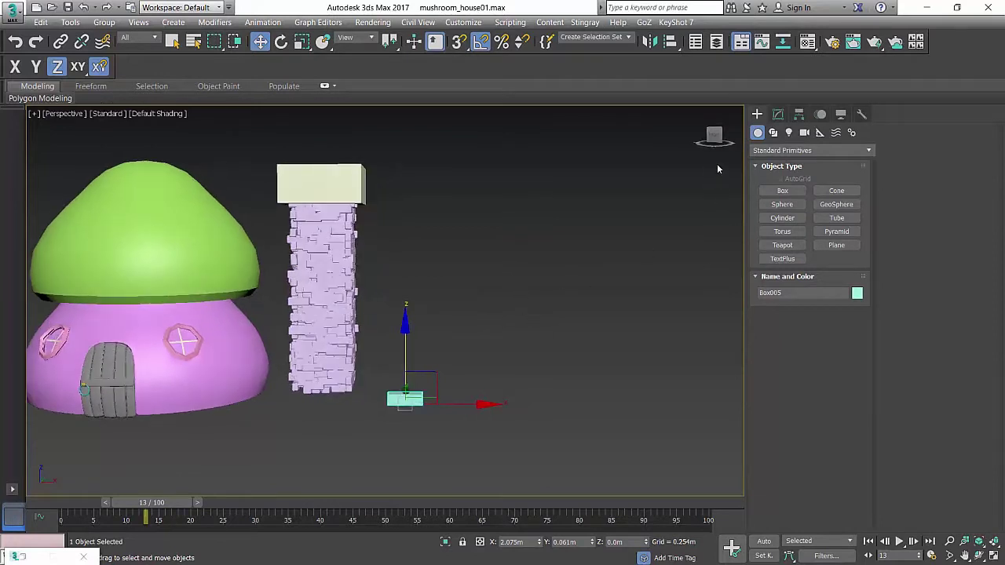
Add a Chamfer modifier to the new small brick and set its amount to 0.014 m
click(778, 114)
click(784, 151)
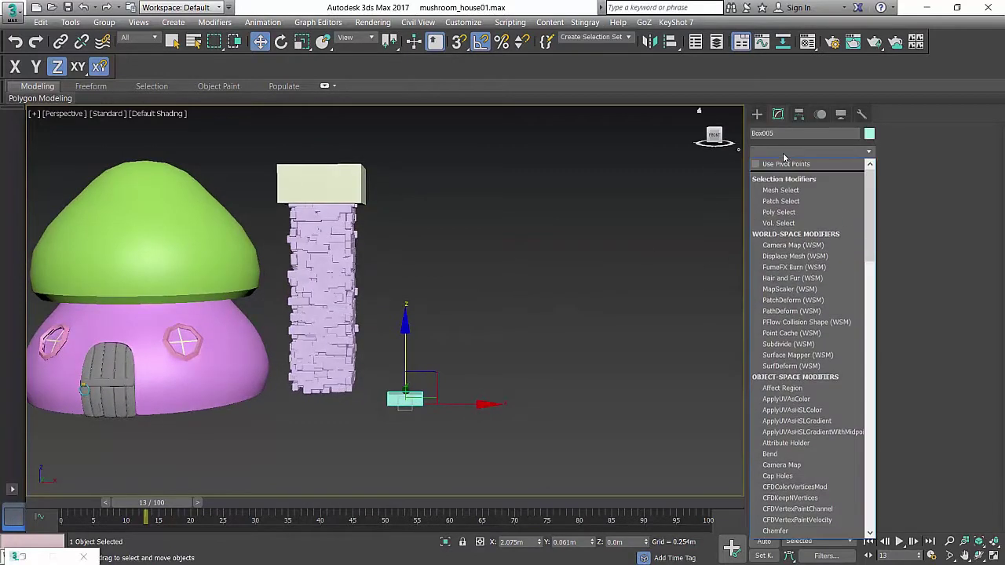
text(ch)
key(Return)
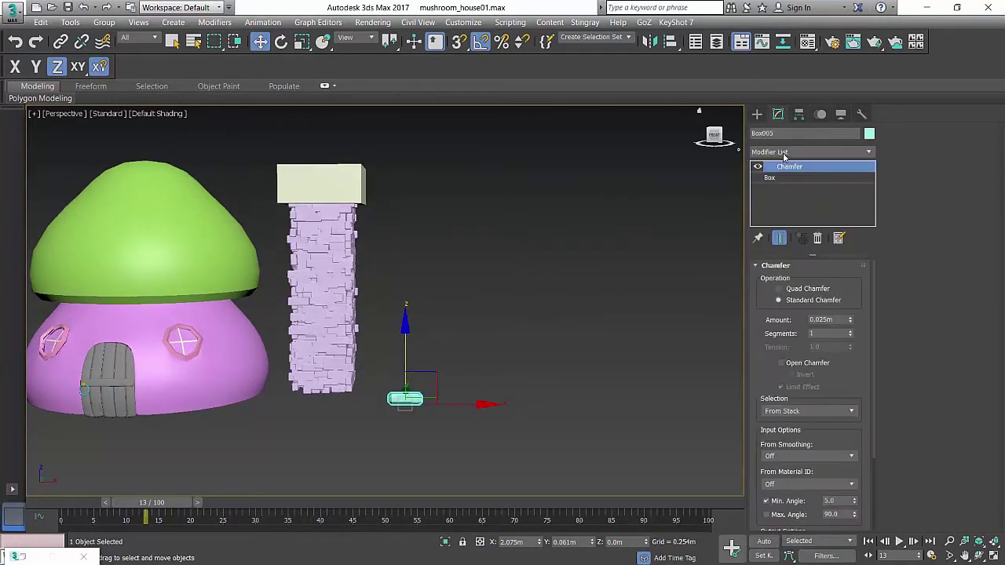
scroll(501, 373, up, 6)
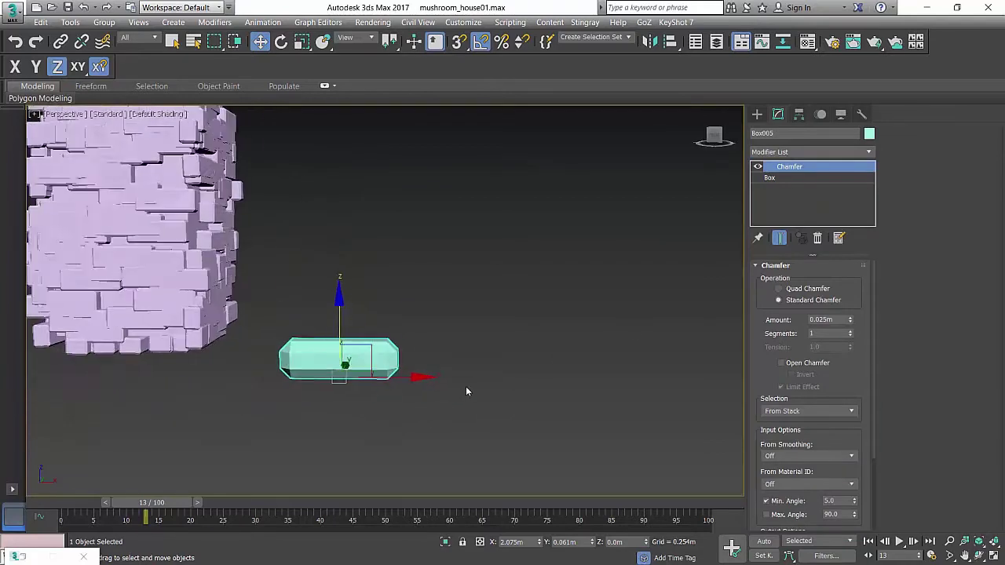
drag(850, 322, 841, 346)
scroll(586, 366, down, 6)
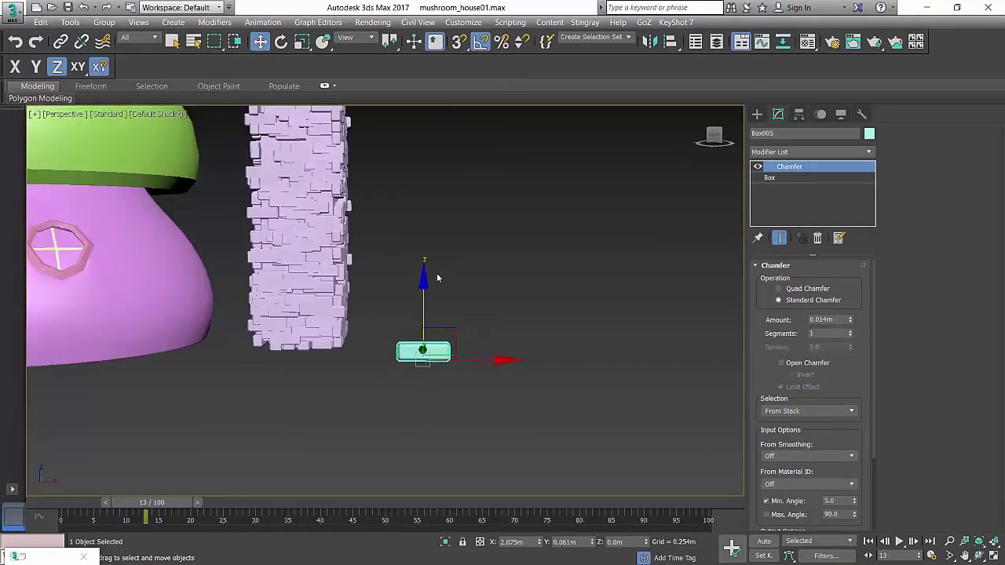
Turn the new brick into a Scatter compound object with the cap block as its distribution object, using Instance
click(757, 114)
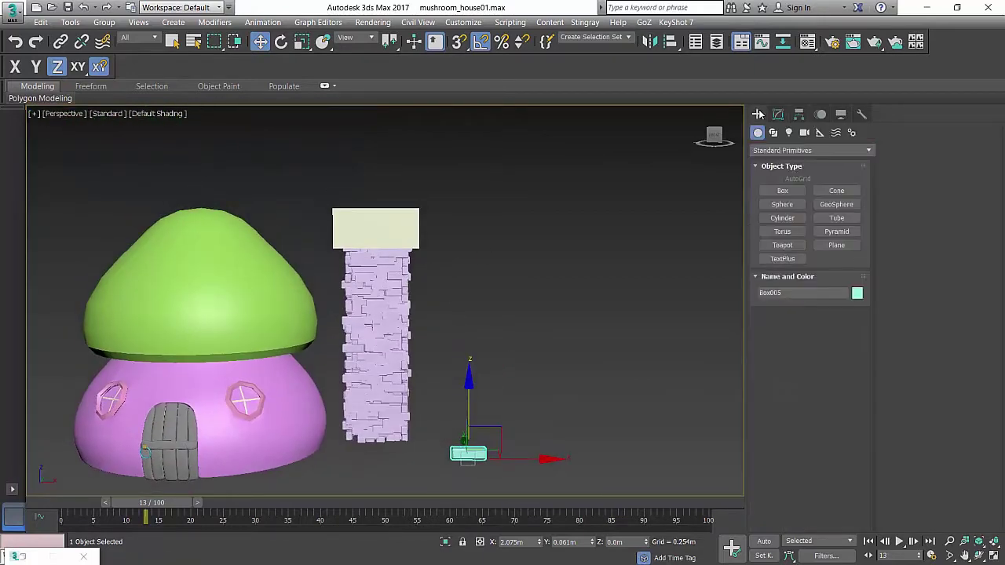
click(789, 150)
click(790, 188)
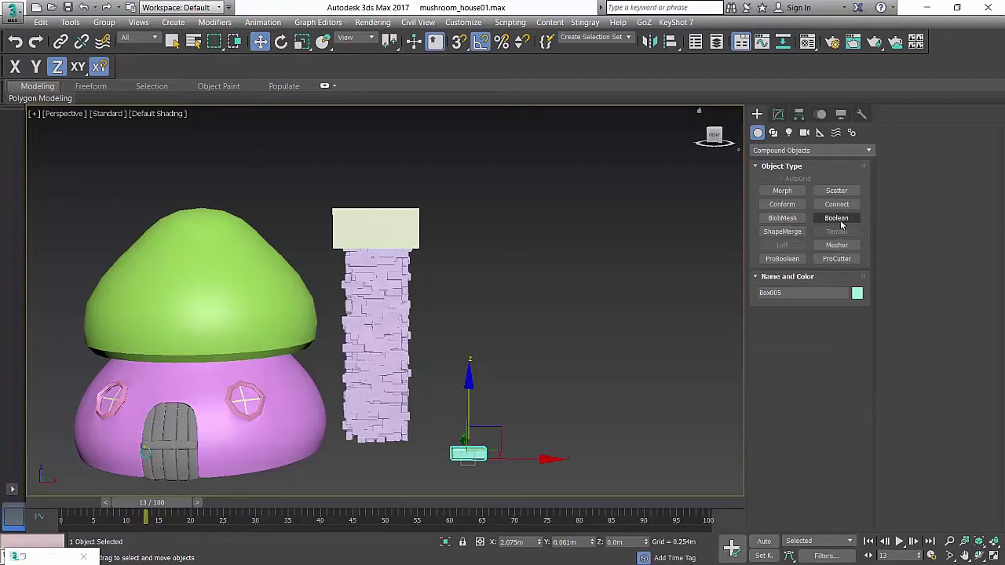
click(836, 191)
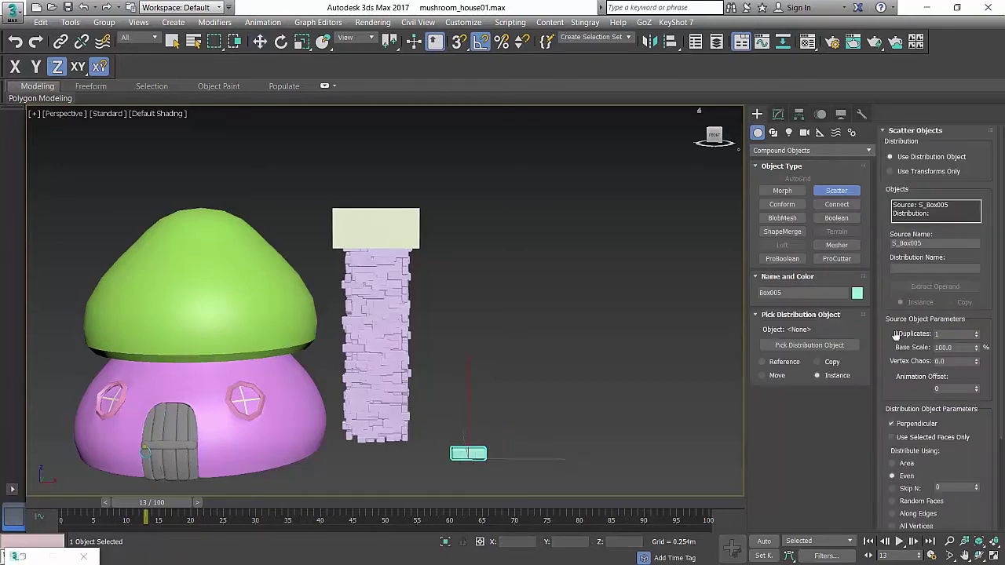
click(777, 345)
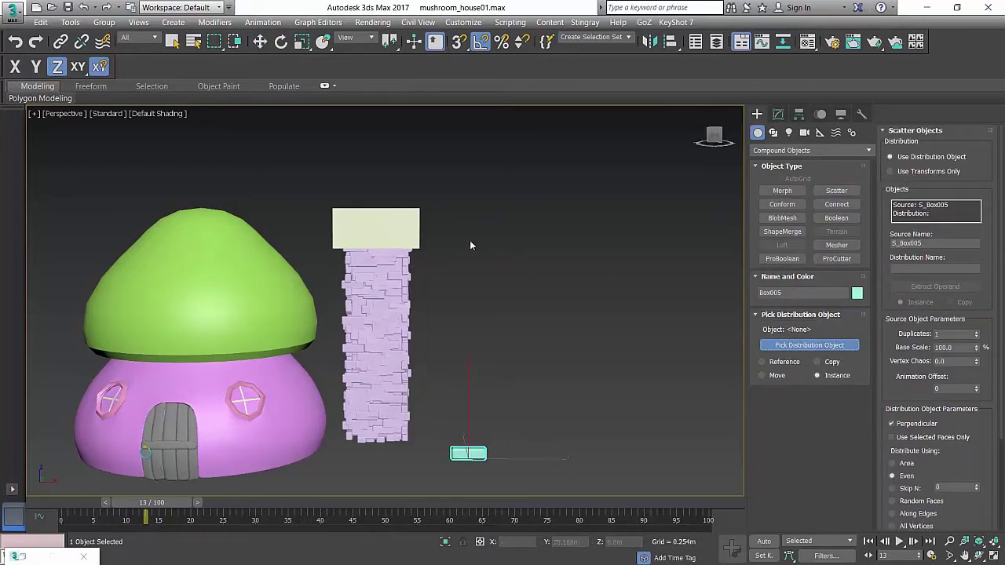
click(409, 246)
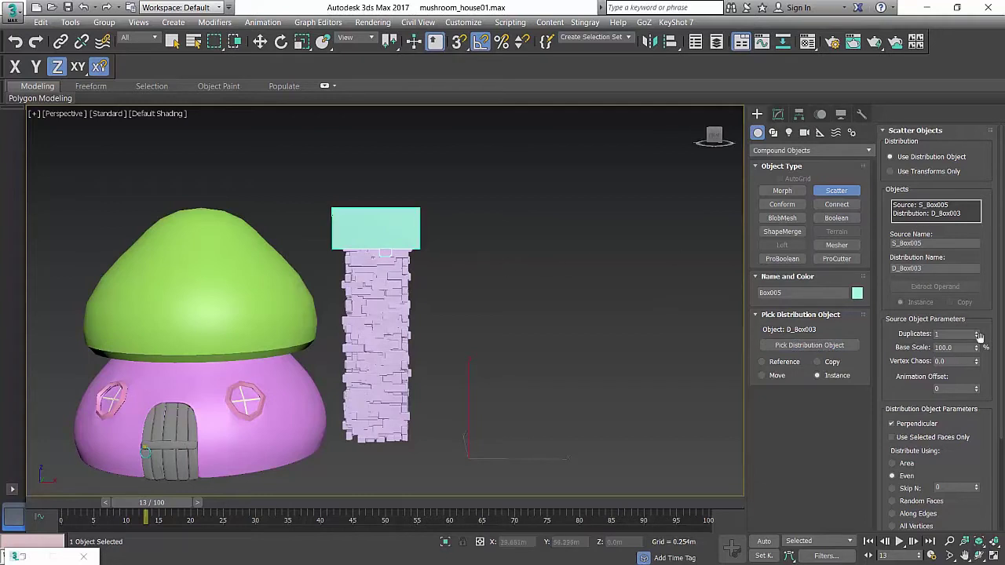
Set the cap bricks' Scatter duplicates to 234 and their base scale to 81.4%
drag(977, 335, 980, 281)
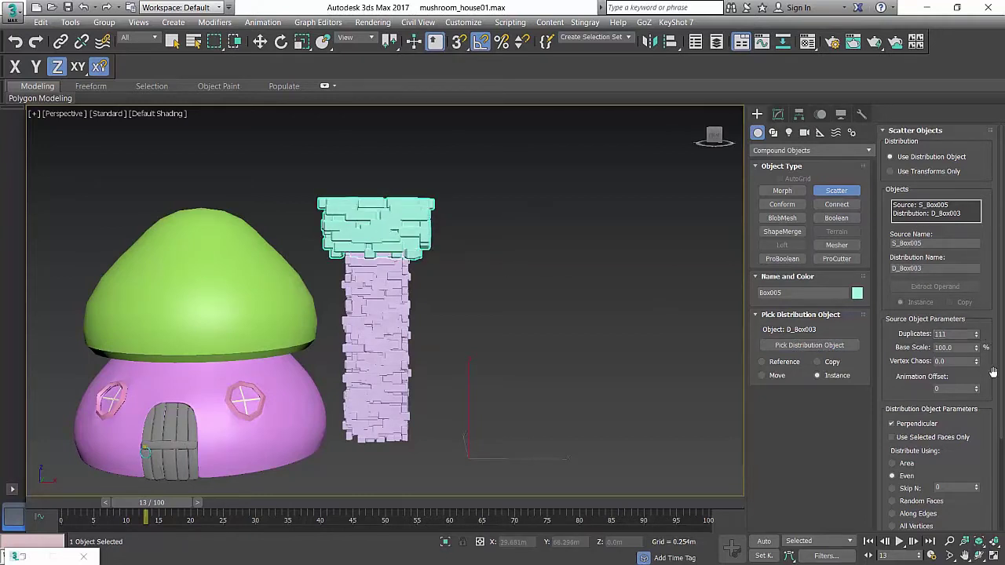
drag(977, 354, 977, 378)
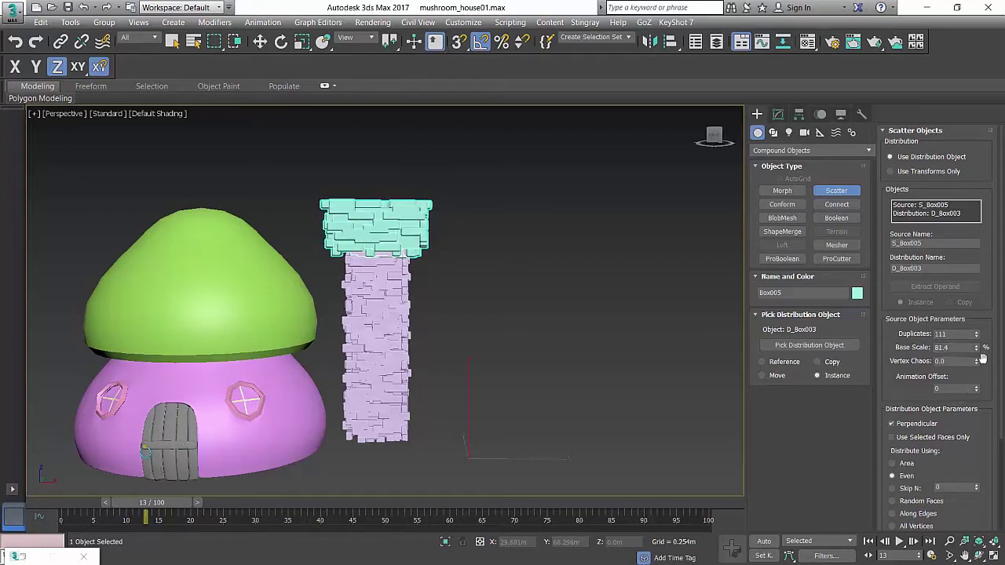
drag(977, 338, 982, 270)
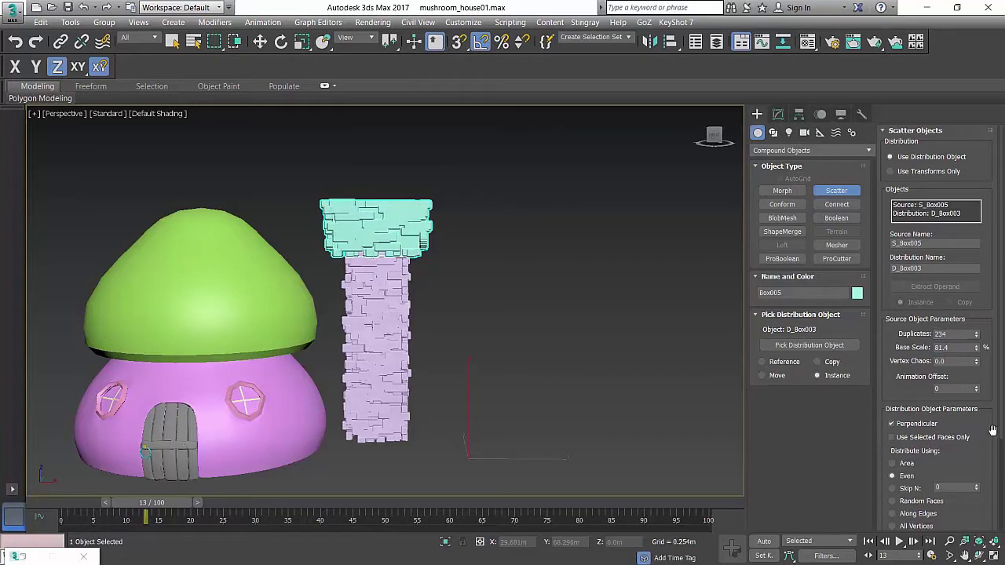
Vary the cap bricks' rotation by 1.94 degrees in X, 1.66 in Y and 0.19 in Z
drag(992, 430, 992, 139)
click(909, 496)
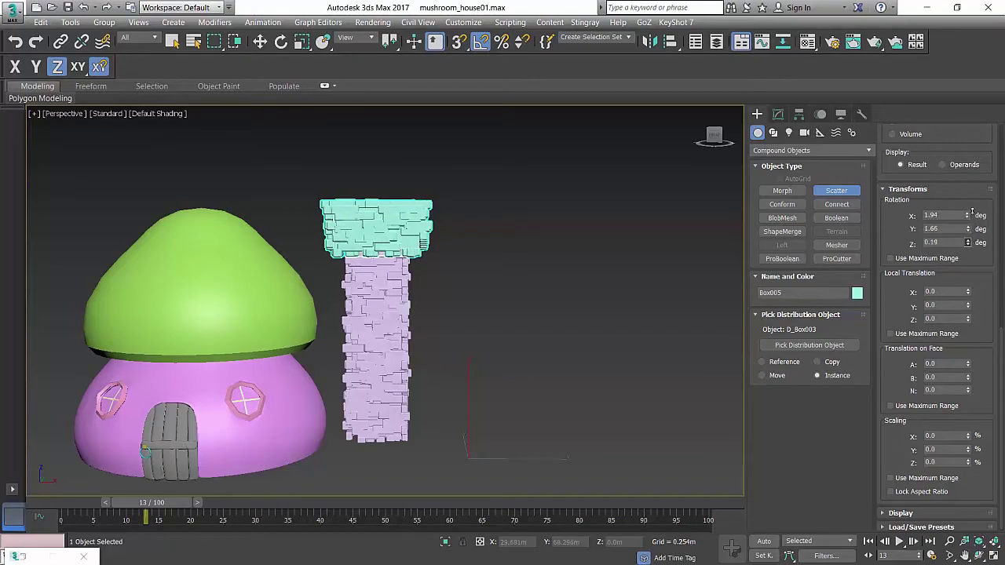
Examine the brick cap and chimney from several angles, both shaded and in wireframe
scroll(500, 247, up, 5)
middle_drag(380, 267, 590, 314)
alt+middle_drag(590, 314, 449, 310)
scroll(449, 309, down, 4)
alt+middle_drag(420, 346, 456, 277)
scroll(441, 304, down, 5)
scroll(430, 331, up, 3)
scroll(452, 248, up, 6)
scroll(414, 270, down, 6)
middle_drag(461, 346, 493, 347)
scroll(471, 351, down, 5)
scroll(496, 361, up, 4)
key(w)
scroll(487, 336, up, 5)
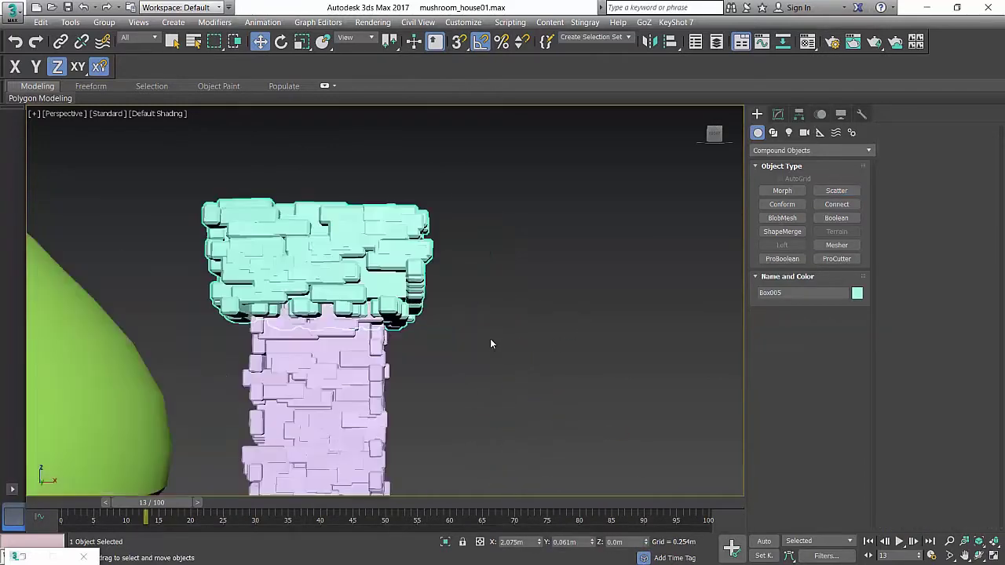
key(F3)
drag(444, 195, 369, 256)
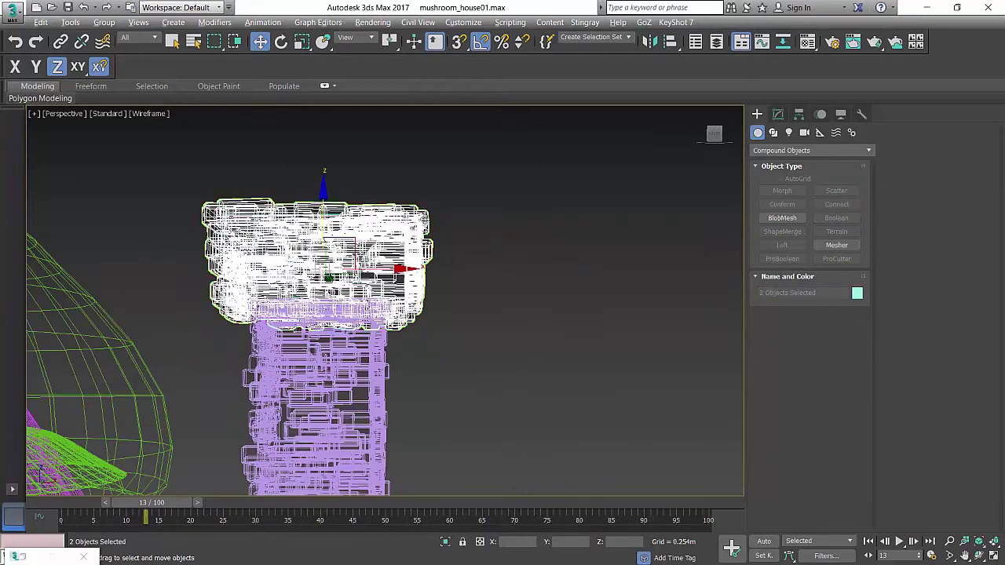
click(507, 248)
mouse_move(507, 248)
alt+middle_down()
mouse_move(437, 345)
mouse_move(461, 318)
mouse_move(454, 281)
alt+middle_up()
key(F3)
key(F3)
scroll(420, 339, down, 5)
scroll(431, 361, down, 3)
alt+middle_drag(431, 361, 452, 359)
alt+middle_drag(452, 360, 467, 339)
Draw a curved S-shaped spline line in the Top view, leading away from the house door as one path edge
click(774, 151)
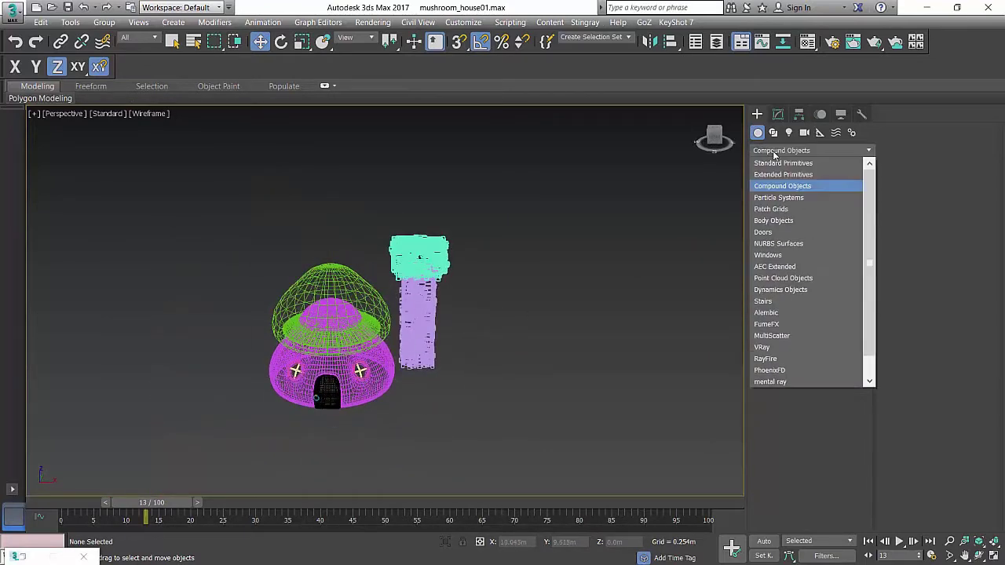
click(781, 162)
click(772, 132)
click(781, 201)
key(t)
scroll(518, 338, down, 3)
middle_drag(534, 333, 498, 225)
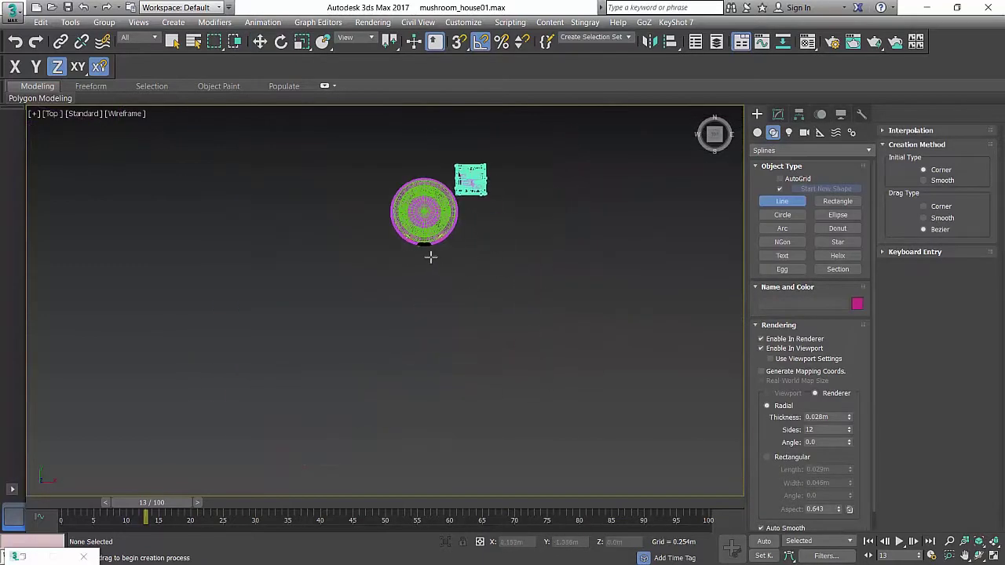
drag(412, 249, 405, 280)
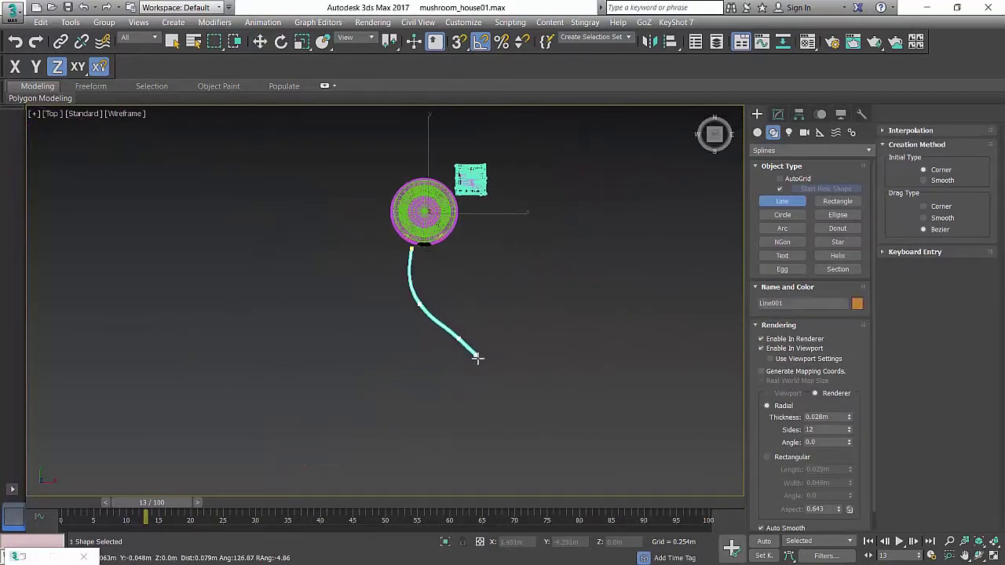
drag(479, 360, 490, 406)
click(483, 420)
right_click(484, 419)
key(w)
Copy the curved line sideways to form the opposite edge of the path
middle_drag(503, 341, 497, 345)
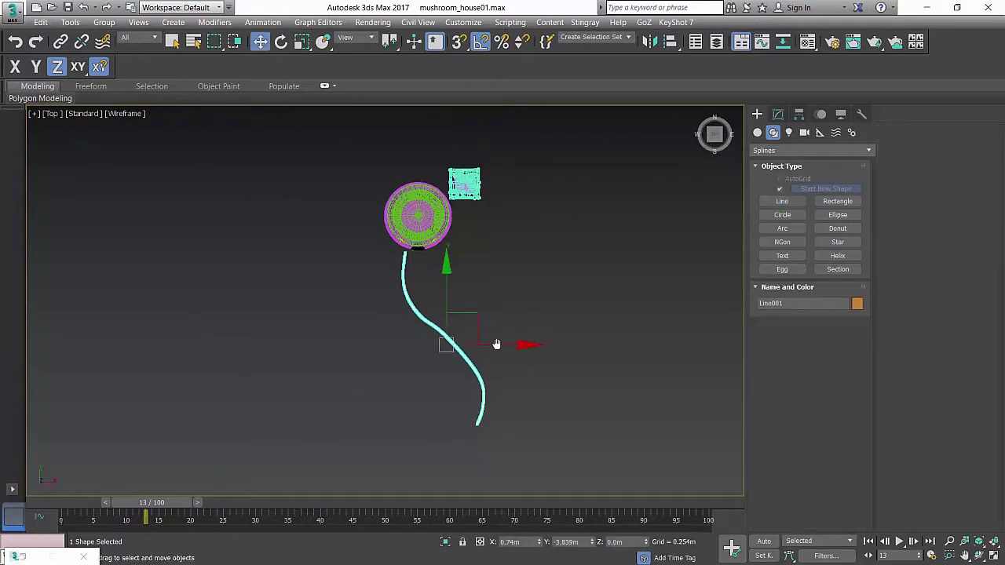
mouse_move(497, 346)
shift+mouse_down()
mouse_move(580, 345)
mouse_move(544, 346)
mouse_move(521, 330)
mouse_move(522, 363)
mouse_move(523, 334)
shift+mouse_up()
click(504, 343)
key(e)
key(w)
click(555, 300)
Frame the house, chimney and path in a shaded perspective view and create a physical camera from it
alt+middle_drag(555, 300, 496, 259)
middle_drag(496, 260, 565, 311)
scroll(491, 311, up, 4)
alt+middle_drag(549, 357, 478, 352)
scroll(531, 340, up, 2)
scroll(478, 358, up, 5)
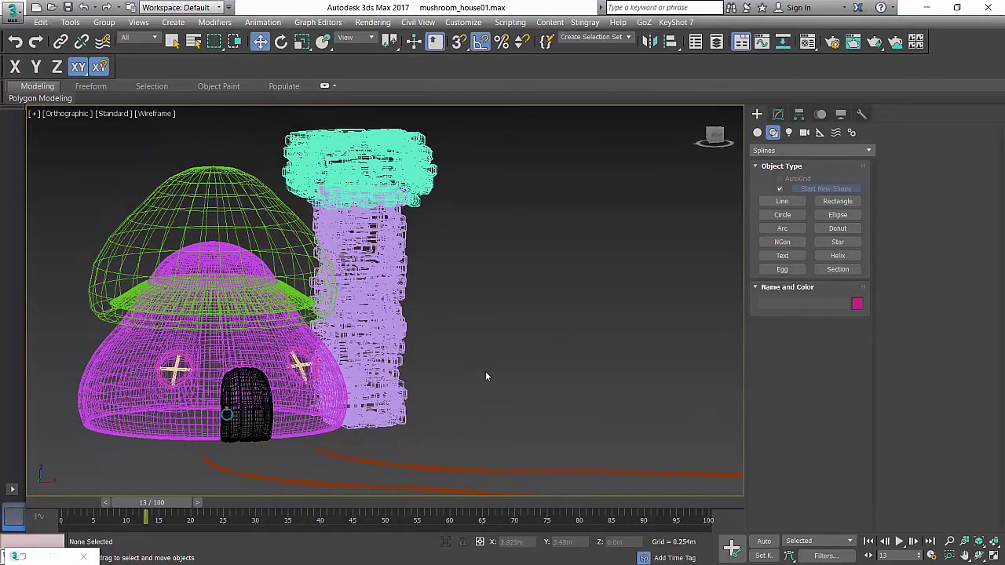
key(p)
alt+middle_drag(501, 362, 517, 343)
key(F3)
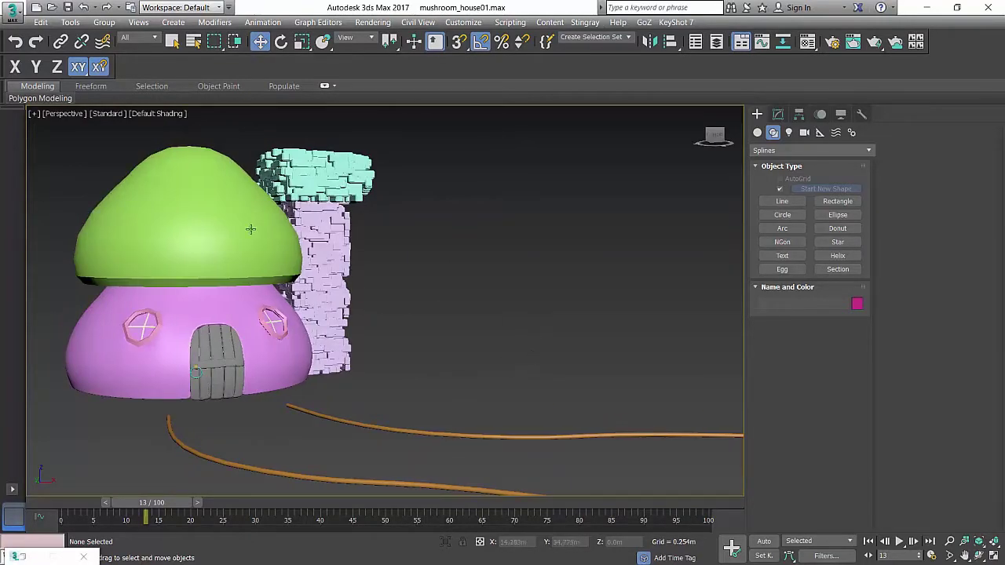
key(ctrl+c)
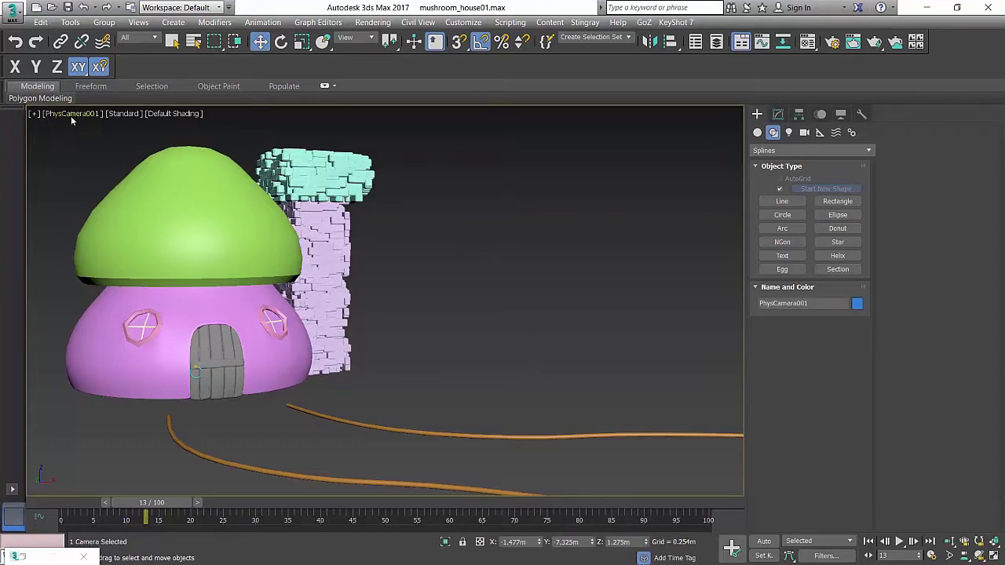
Show four viewports, with the upper-right one as the PhysCamera001 view with edged faces and the shaded one as Perspective
key(alt+w)
click(423, 219)
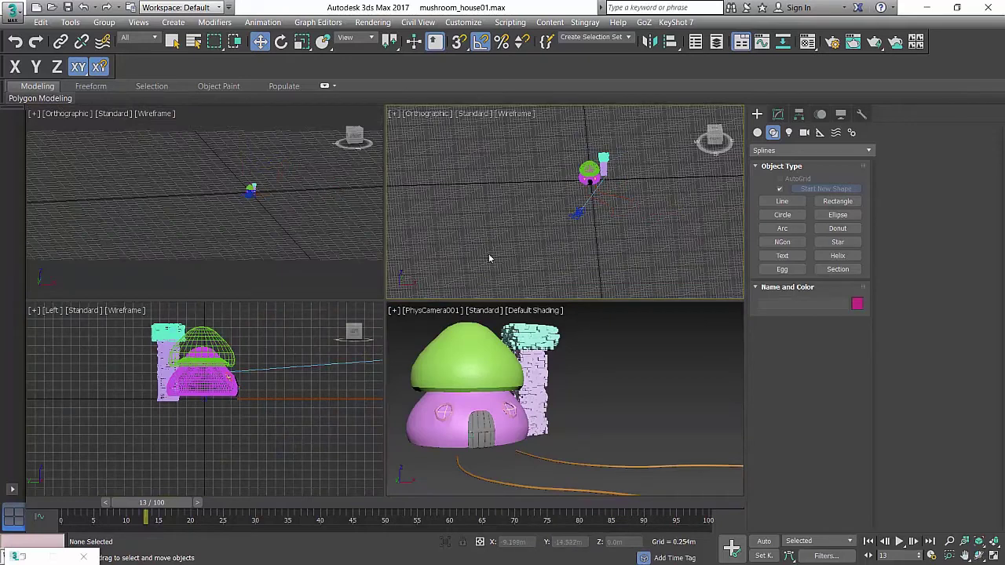
key(c)
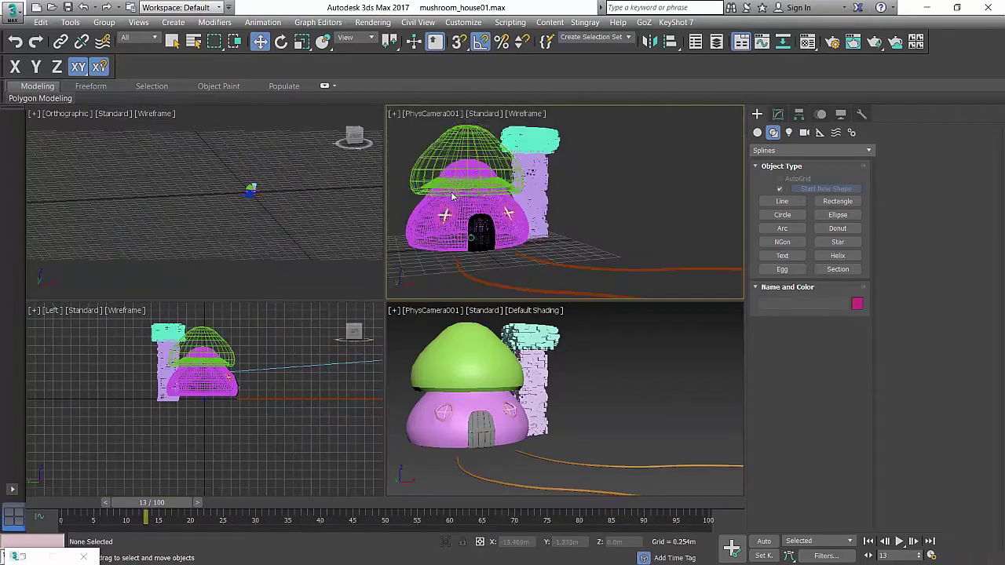
click(625, 389)
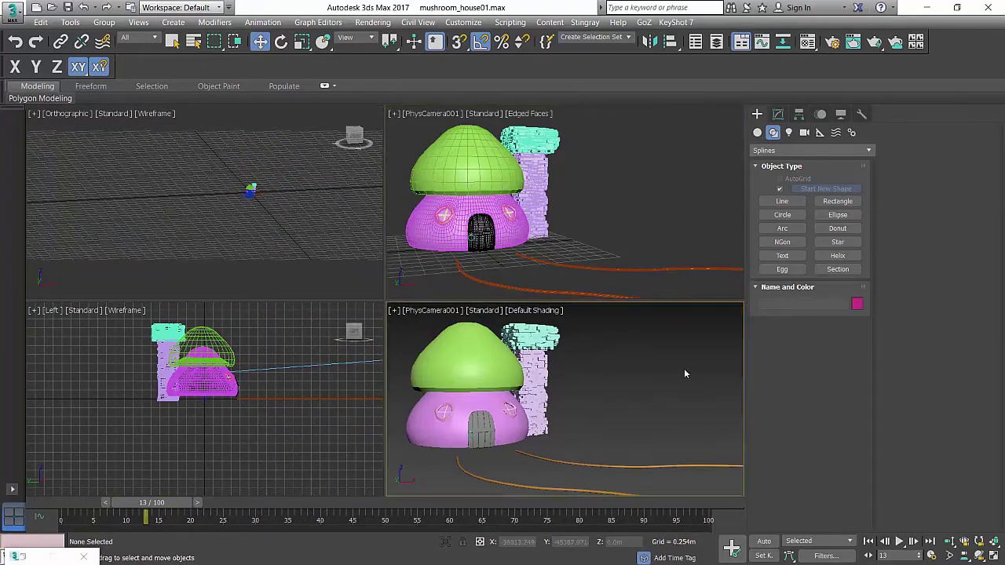
key(p)
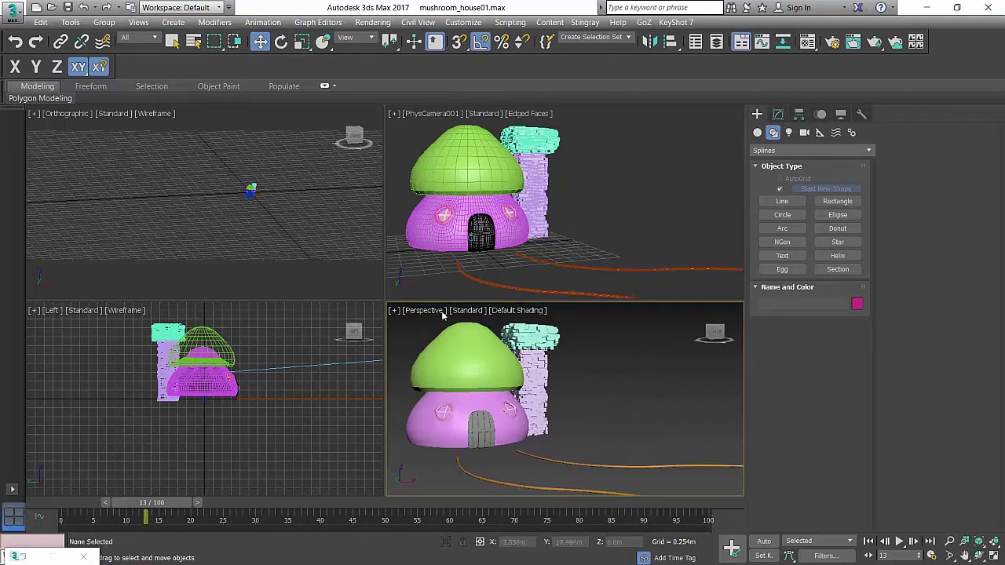
Edit the vertices of the path line starting at the door's left side and adjust one middle vertex in the Perspective view
alt+middle_drag(589, 376, 595, 416)
scroll(635, 418, down, 5)
scroll(636, 439, up, 5)
click(480, 379)
ctrl+click(584, 395)
drag(650, 418, 644, 404)
click(689, 229)
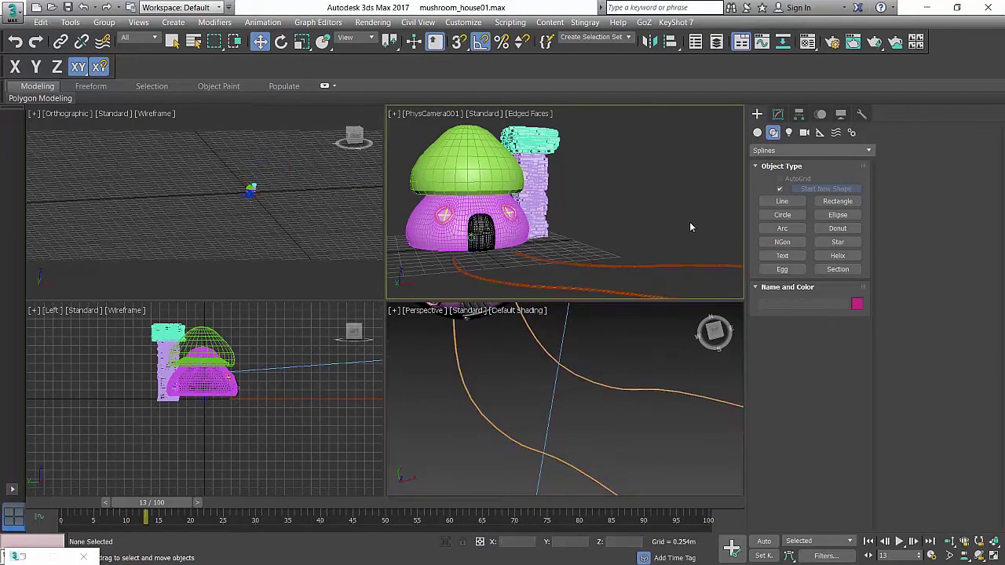
mouse_move(600, 412)
alt+middle_down()
mouse_move(595, 427)
mouse_move(609, 418)
mouse_move(593, 418)
alt+middle_up()
click(545, 426)
key(1)
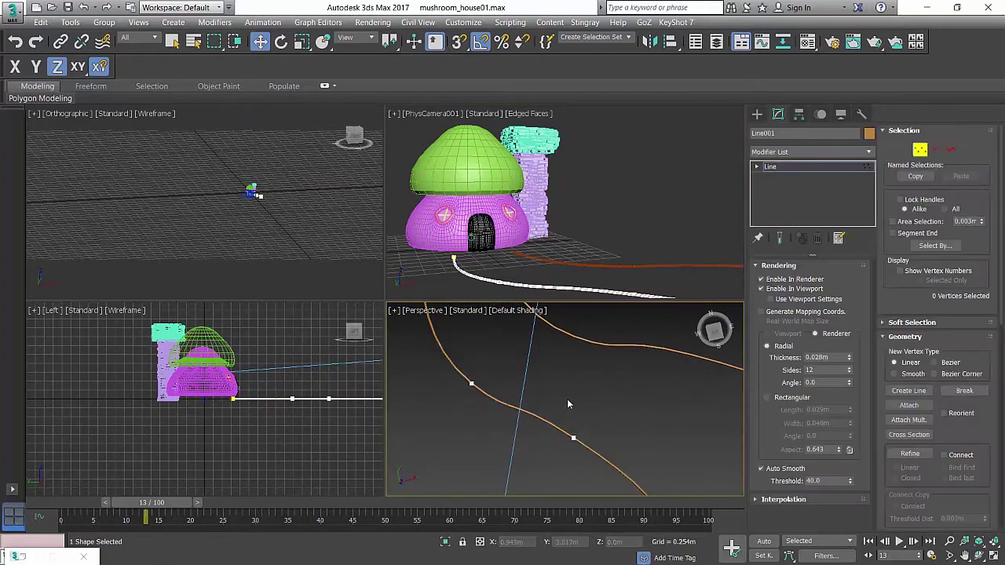
drag(564, 451, 588, 425)
alt+middle_drag(617, 415, 601, 397)
mouse_move(600, 387)
mouse_down()
mouse_move(580, 401)
mouse_move(593, 398)
mouse_up()
alt+middle_drag(593, 397, 526, 381)
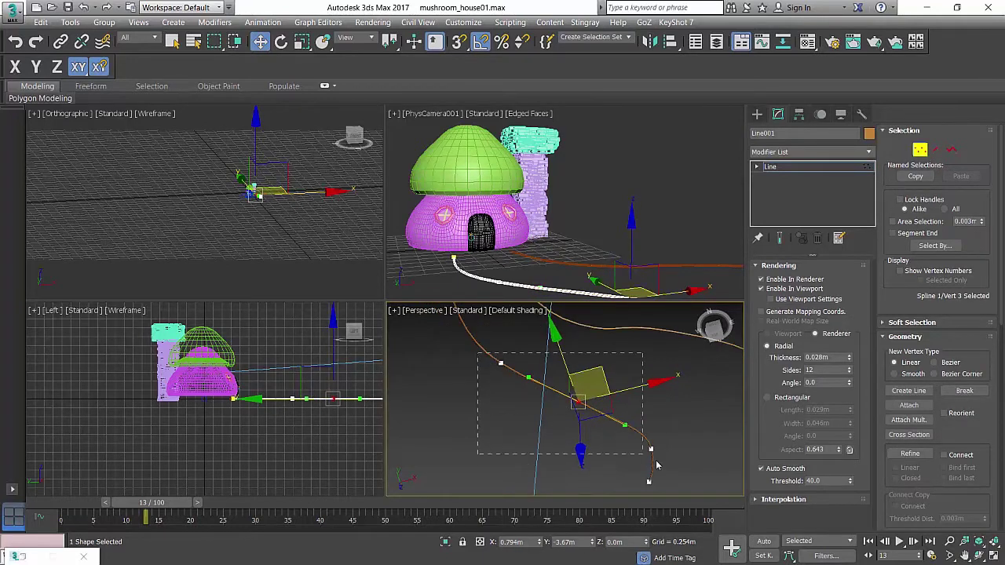
Select the four vertices beyond the line's start point and convert them to Smooth
drag(665, 470, 672, 484)
alt+middle_drag(588, 388, 573, 404)
right_click(571, 405)
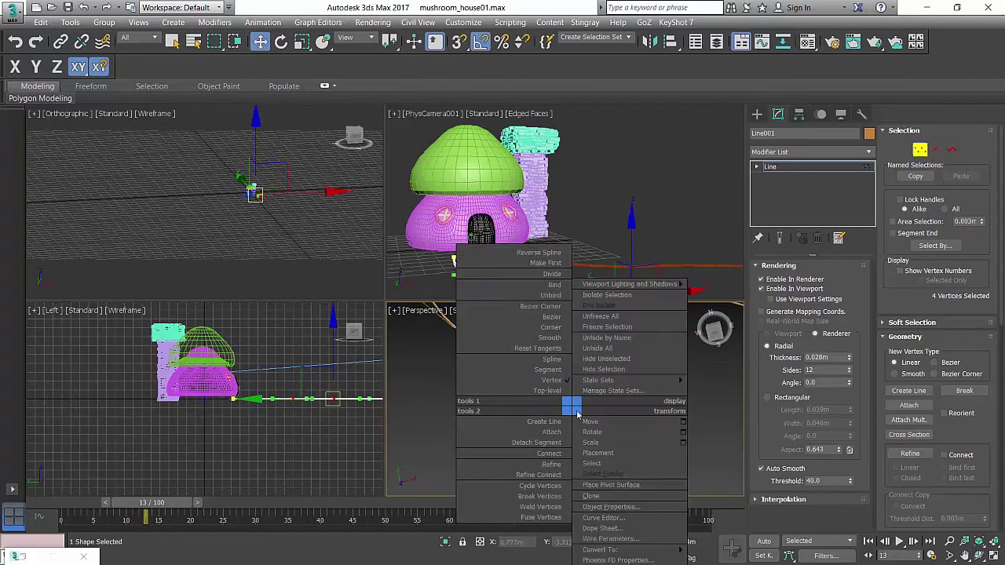
click(554, 339)
alt+middle_drag(554, 366, 536, 356)
middle_drag(584, 402, 627, 408)
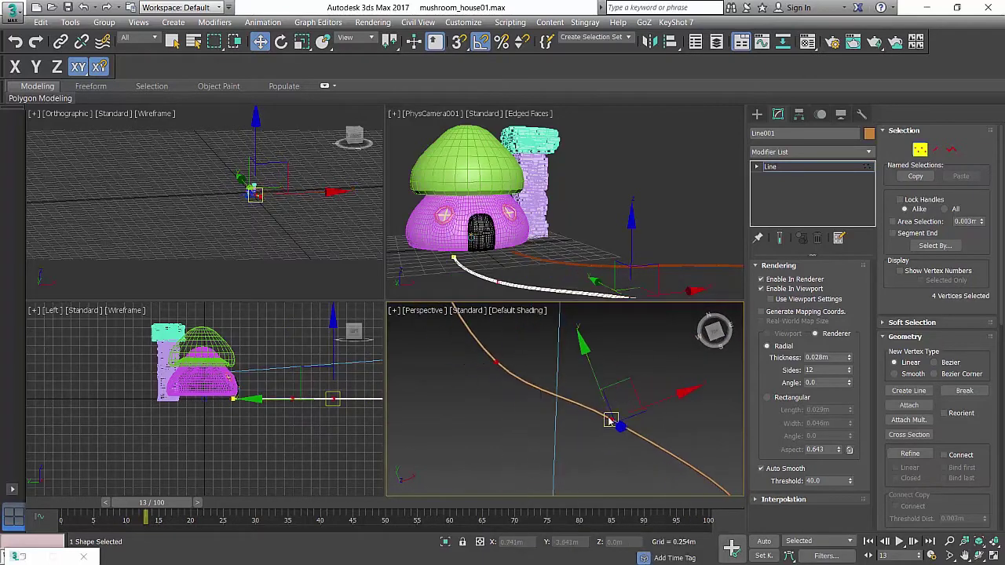
right_click(604, 406)
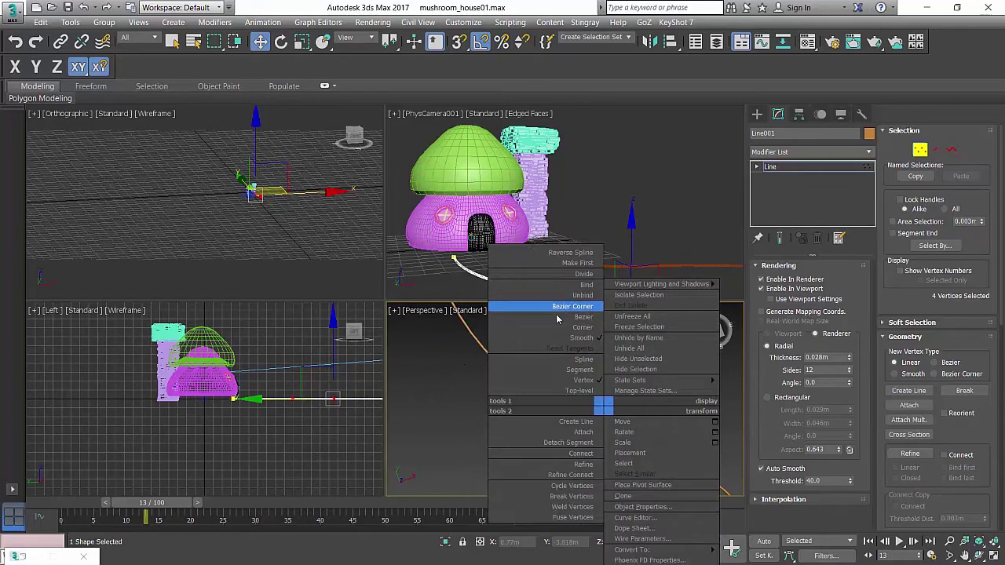
click(549, 338)
Reposition individual vertices of this path line to reshape its curve and finish vertex editing
drag(565, 389, 647, 463)
middle_drag(657, 416, 602, 401)
drag(586, 373, 564, 381)
middle_drag(591, 379, 536, 341)
middle_drag(560, 393, 513, 347)
drag(528, 392, 600, 436)
middle_drag(613, 396, 580, 382)
drag(572, 372, 562, 370)
scroll(565, 372, down, 4)
middle_drag(565, 372, 583, 451)
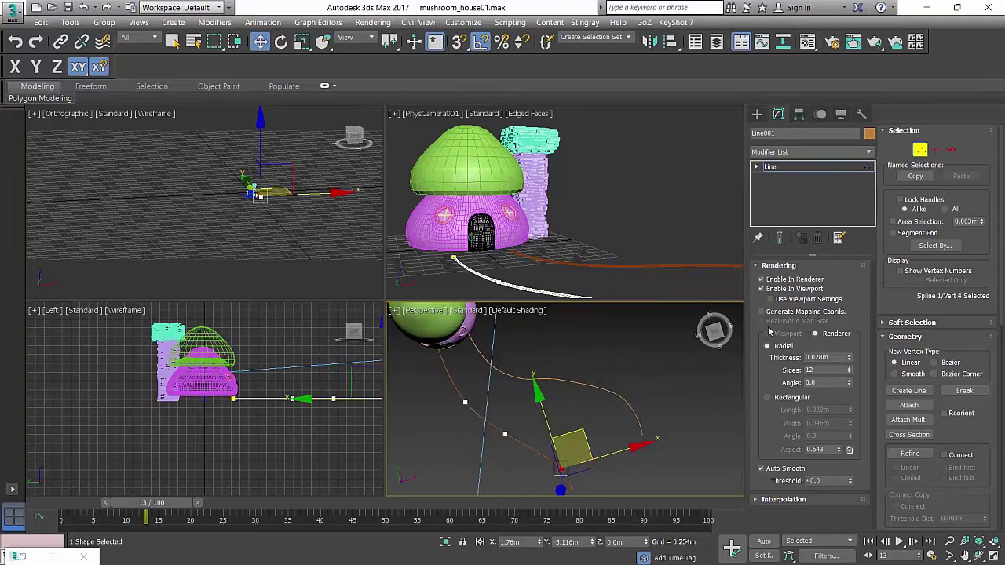
click(801, 167)
Select the opposite path line and convert its four outer vertices to Smooth
click(557, 365)
click(572, 382)
middle_drag(591, 369, 602, 372)
key(1)
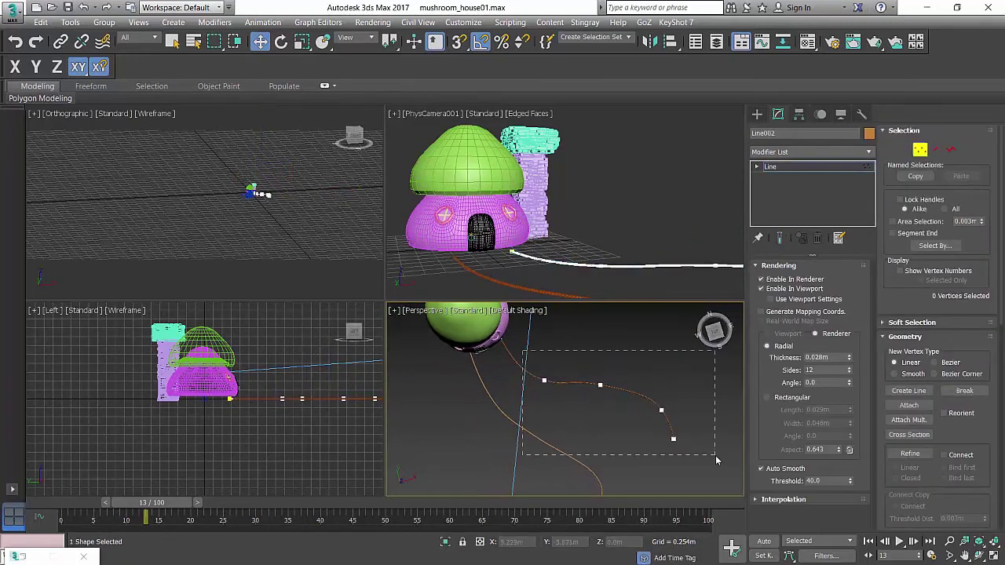
drag(716, 461, 714, 459)
right_click(596, 382)
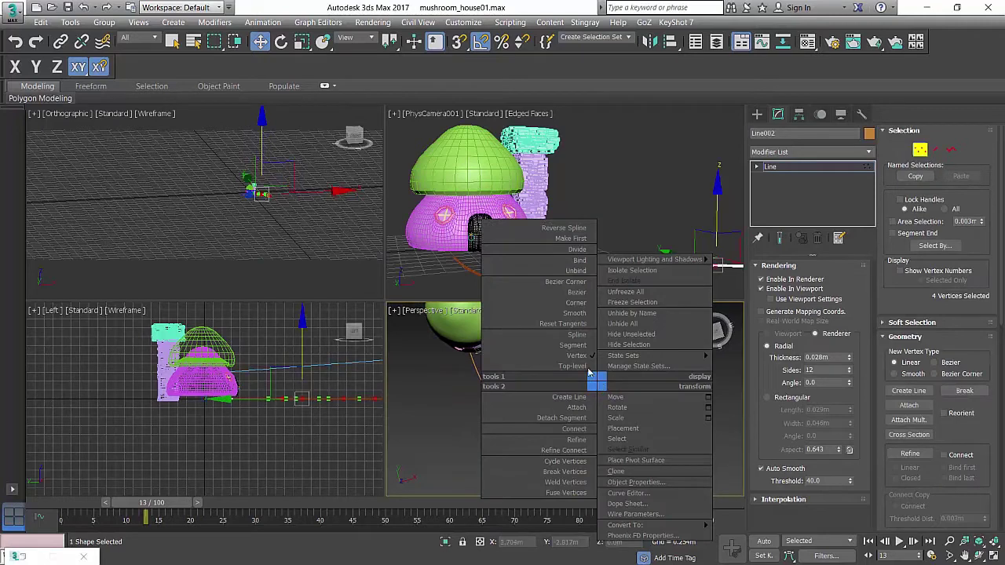
click(579, 315)
Reposition the opposite path line's vertices, including its start at the house, for a flowing curve, and finish vertex editing
middle_drag(581, 381, 559, 427)
scroll(579, 397, up, 2)
click(538, 370)
click(523, 398)
drag(557, 385, 526, 392)
middle_drag(479, 364, 499, 394)
drag(458, 363, 503, 389)
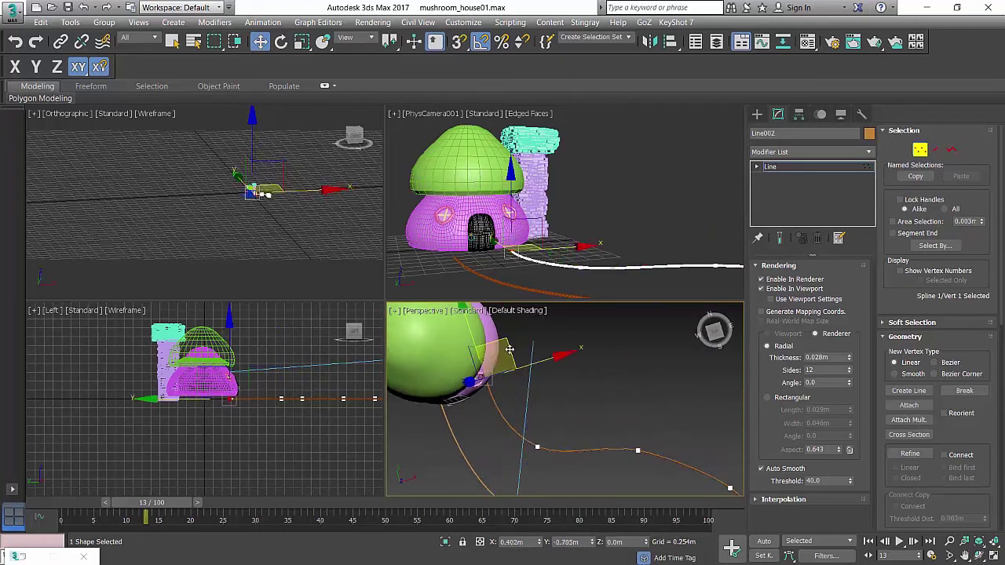
middle_drag(521, 383, 431, 359)
drag(530, 390, 575, 447)
mouse_move(565, 416)
middle_down()
mouse_move(570, 398)
mouse_move(560, 399)
middle_up()
drag(562, 367, 566, 362)
middle_drag(569, 376, 540, 354)
drag(573, 412, 647, 453)
middle_drag(646, 436, 611, 397)
click(807, 173)
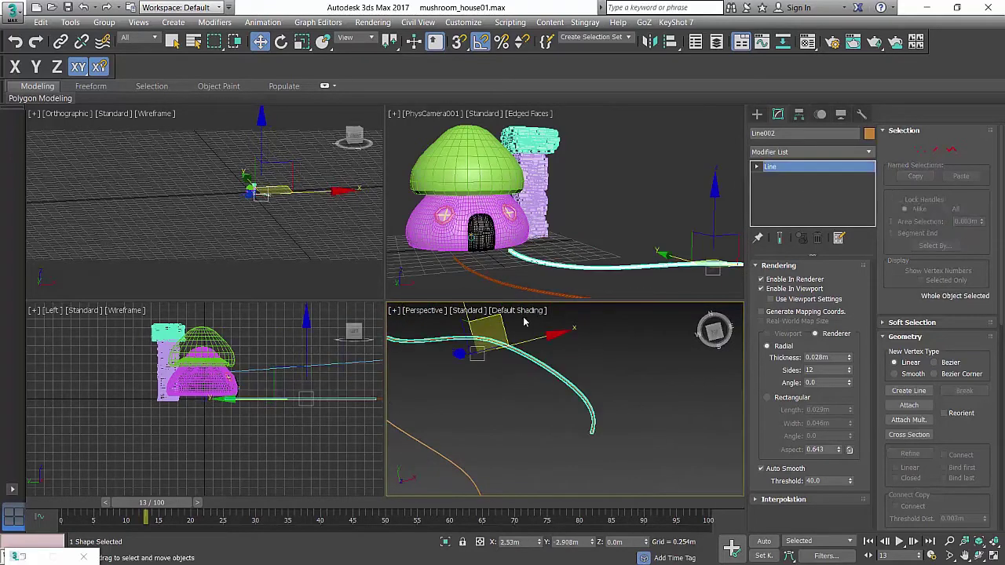
Disable rendering in both the renderer and the viewport for the two path lines
scroll(541, 315, down, 4)
middle_drag(553, 311, 596, 377)
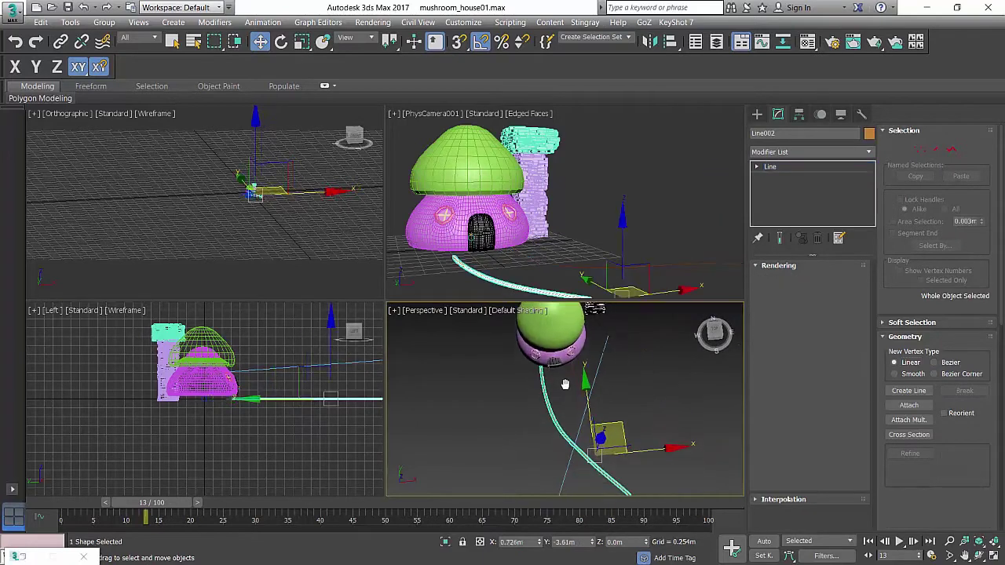
click(776, 280)
click(769, 289)
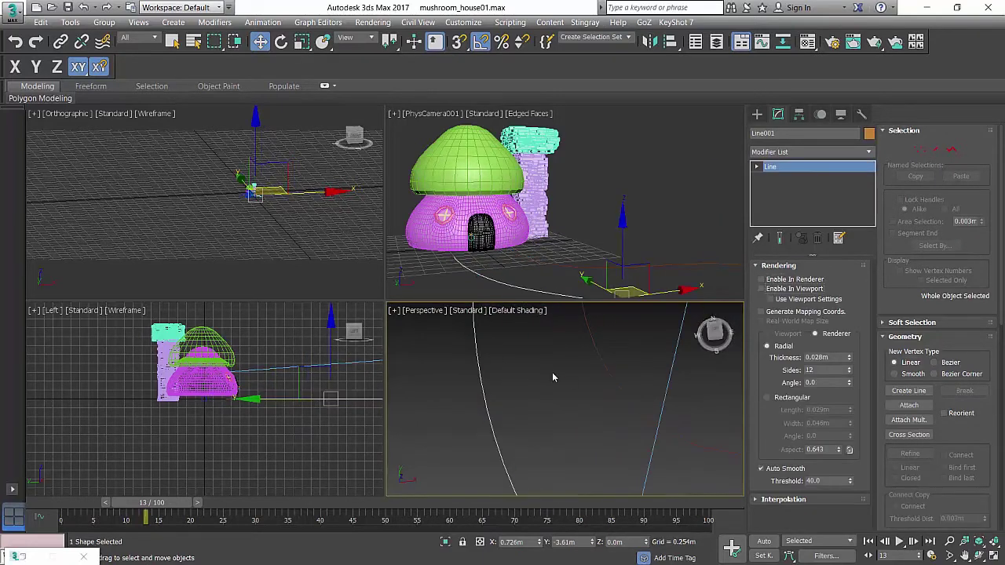
scroll(563, 377, down, 3)
middle_drag(572, 379, 562, 372)
Create a box about 0.186 m long, 0.359 m wide and 0.131 m high on the ground near the path for an edging stone
click(757, 118)
scroll(600, 358, down, 2)
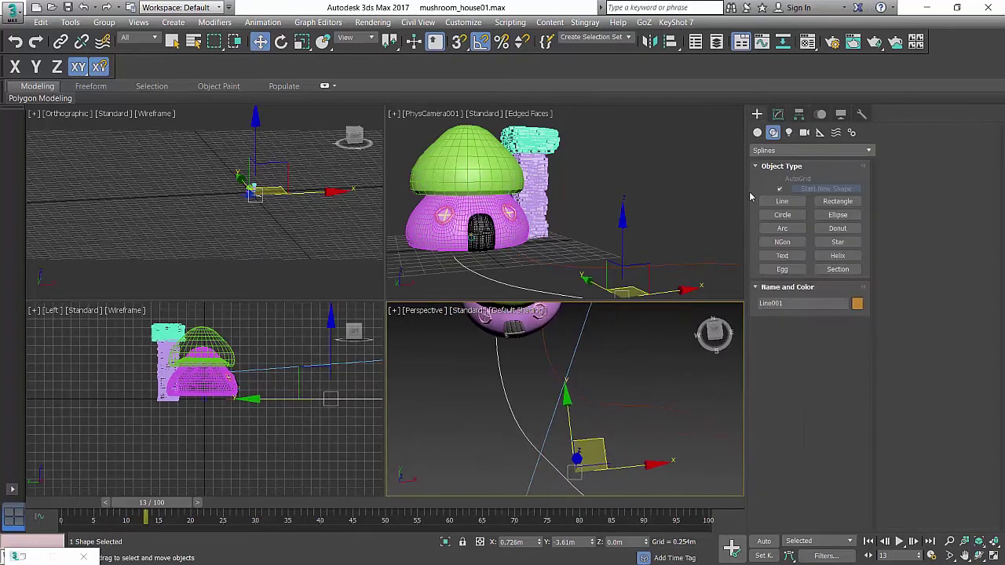
click(756, 132)
click(781, 191)
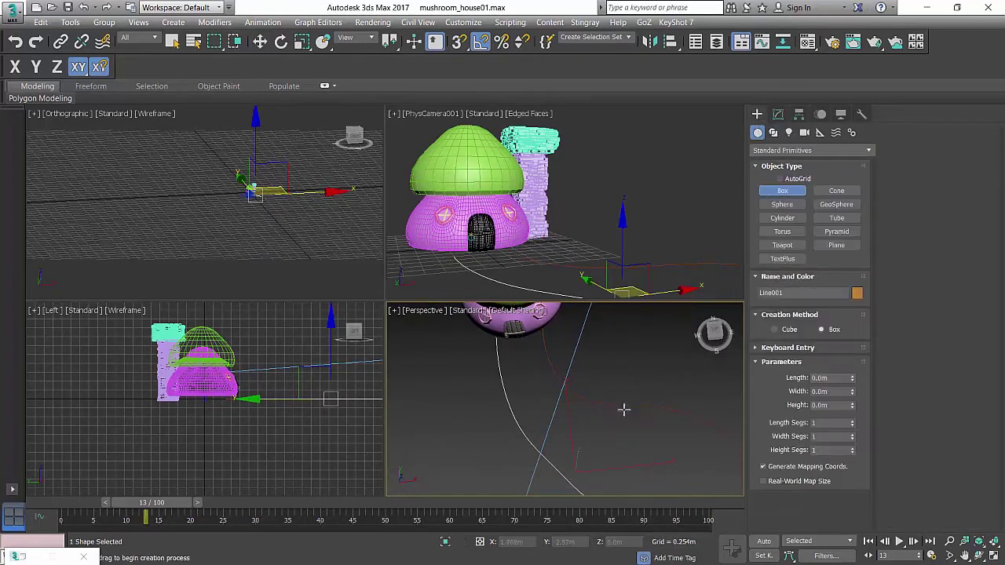
scroll(587, 362, up, 5)
middle_drag(579, 384, 591, 404)
drag(548, 376, 596, 393)
click(595, 371)
key(w)
scroll(594, 399, down, 2)
alt+middle_drag(594, 399, 604, 365)
right_click(667, 267)
key(F4)
scroll(678, 351, up, 3)
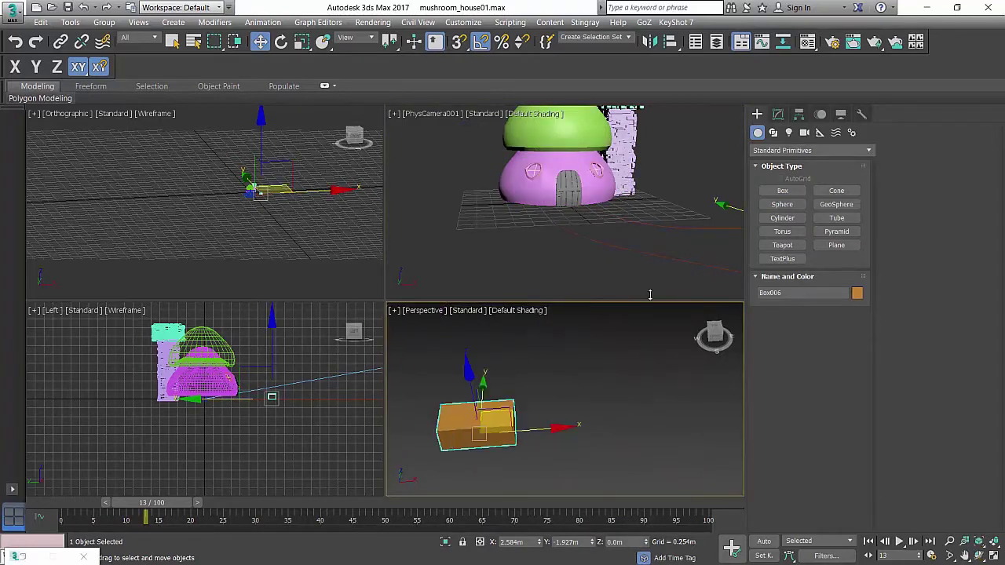
Set the box's length, width and height segments to 2 and show edged faces in the Perspective view
click(777, 115)
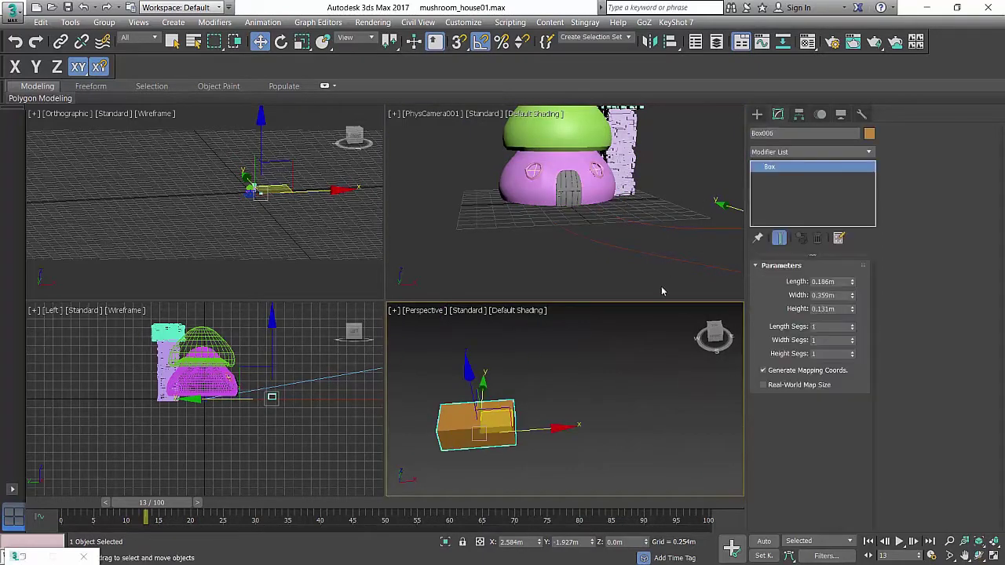
click(852, 325)
middle_drag(643, 387, 671, 380)
key(F4)
middle_drag(607, 397, 620, 371)
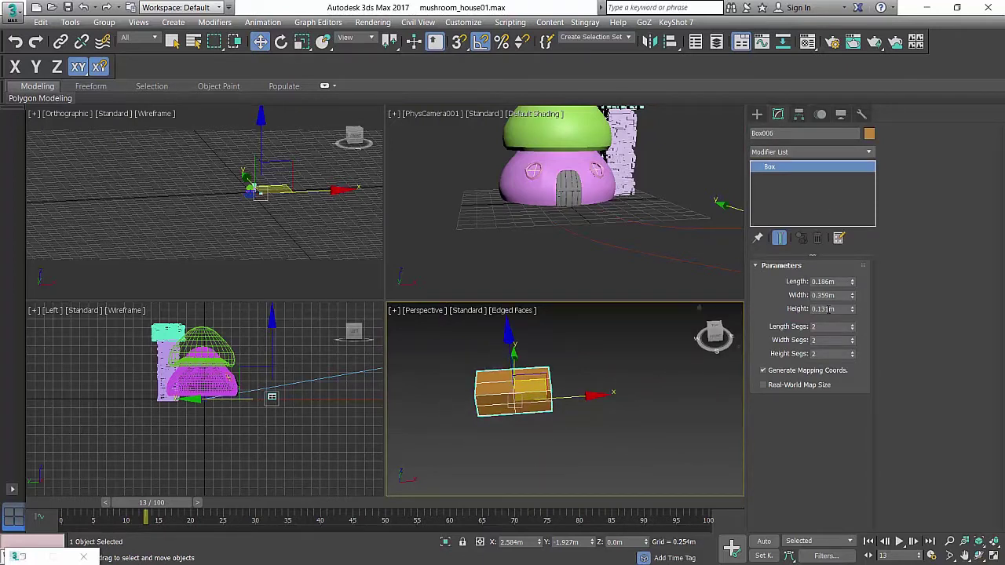
alt+middle_drag(549, 381, 608, 370)
Convert the box to an Editable Poly and add a TurboSmooth modifier with 1 iteration
right_click(787, 167)
click(835, 253)
click(800, 152)
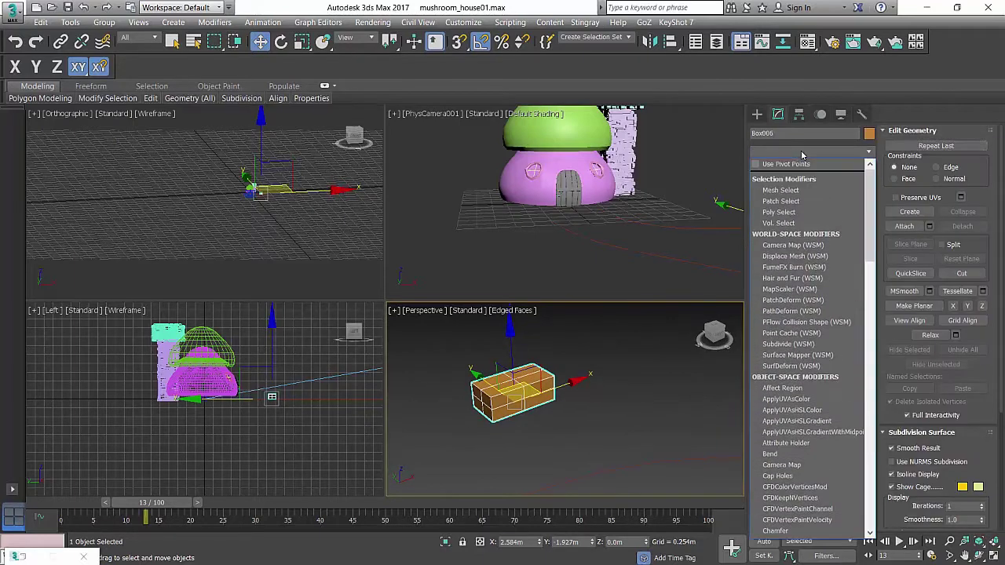
key(t)
key(u)
key(Return)
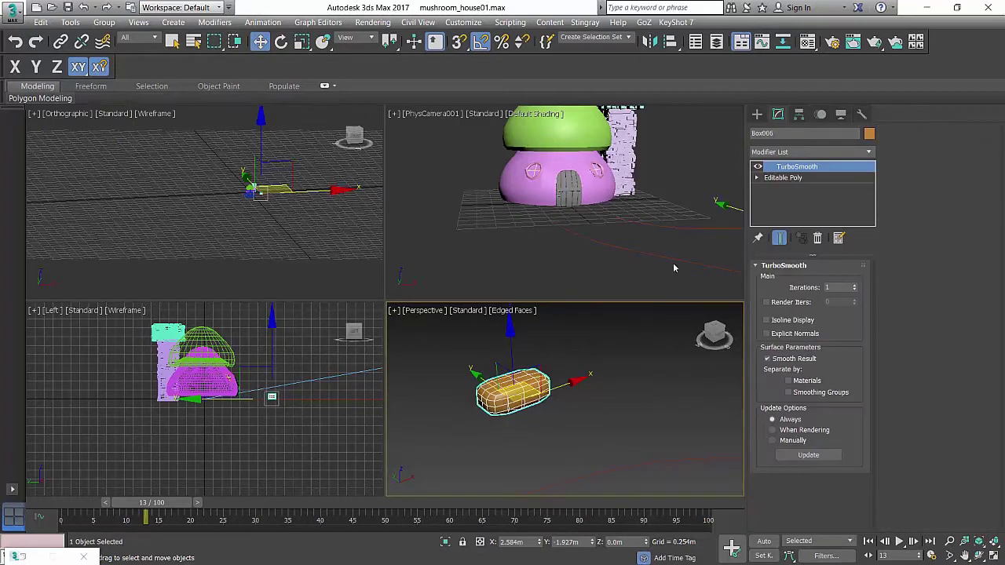
Add an Edit Poly modifier above TurboSmooth on the rounded stone
scroll(562, 380, up, 3)
alt+middle_drag(549, 392, 527, 394)
key(z)
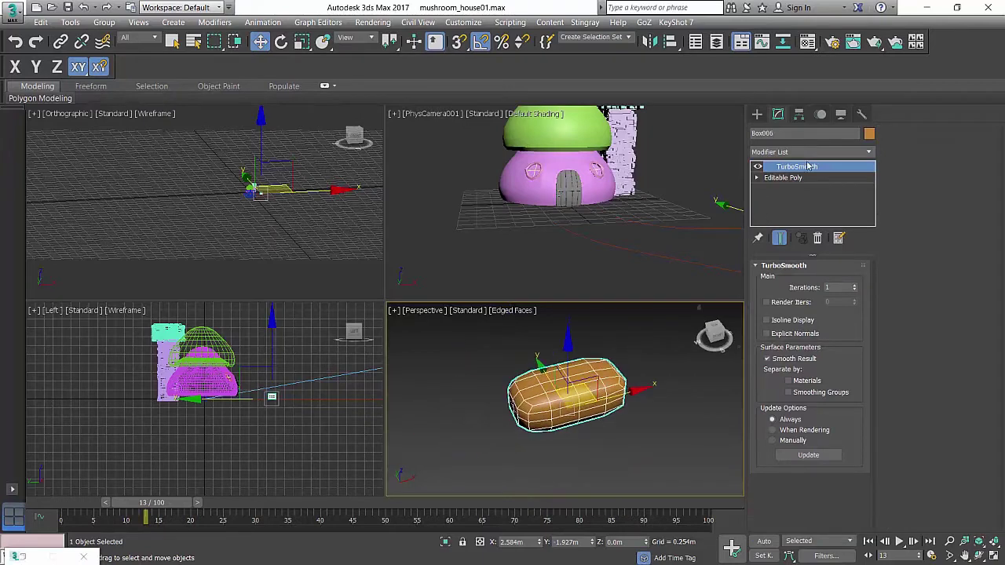
click(804, 155)
key(e)
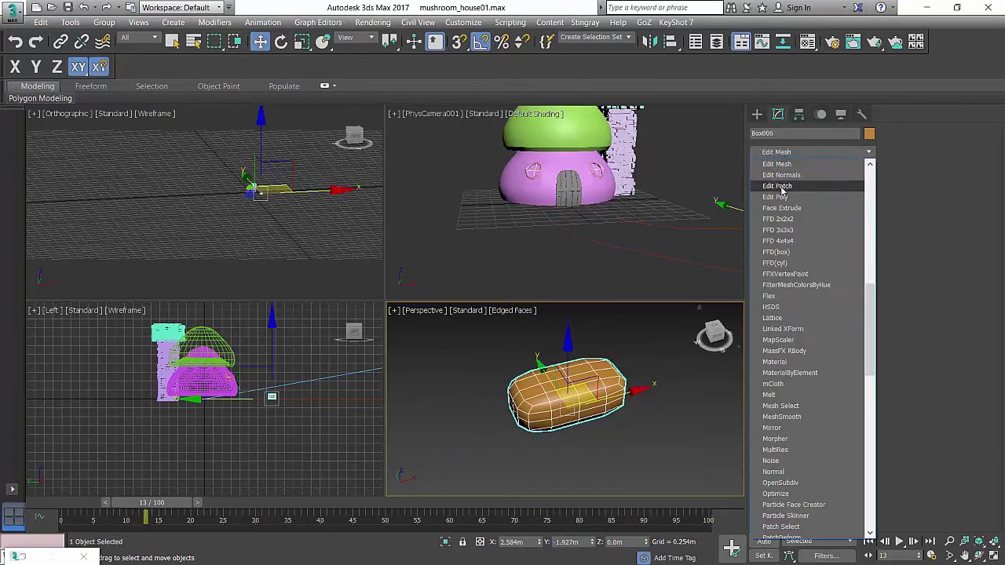
click(779, 197)
Pull several vertices on the stone's top and end to make its shape irregular, and finish vertex editing
alt+middle_drag(599, 339, 605, 354)
scroll(606, 354, up, 3)
key(1)
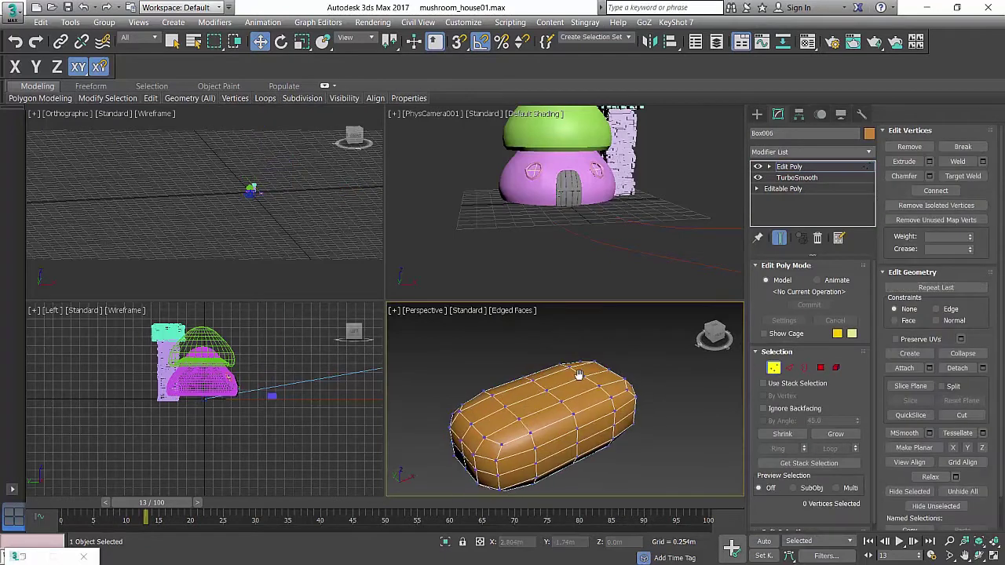
click(549, 388)
alt+middle_drag(549, 388, 550, 345)
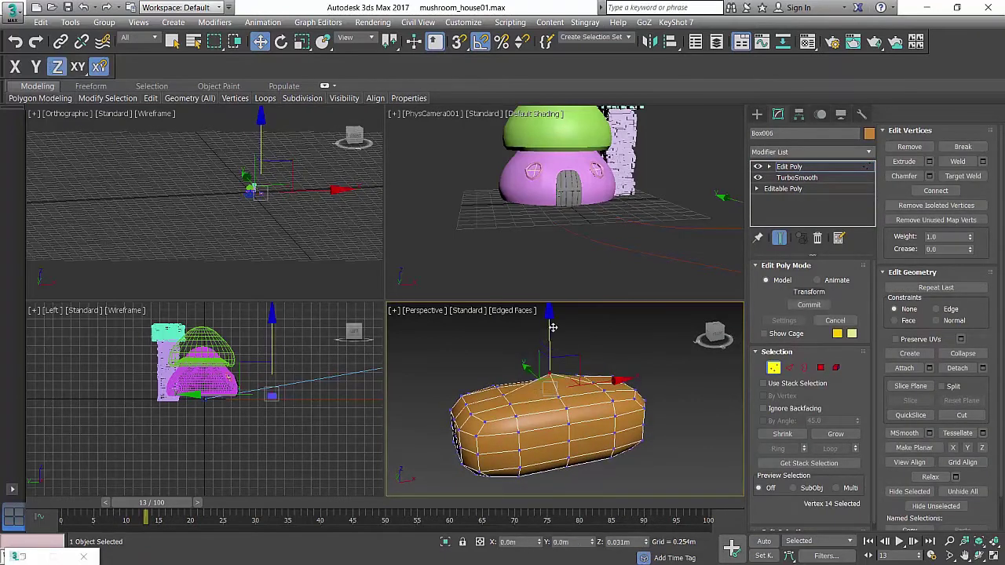
click(503, 384)
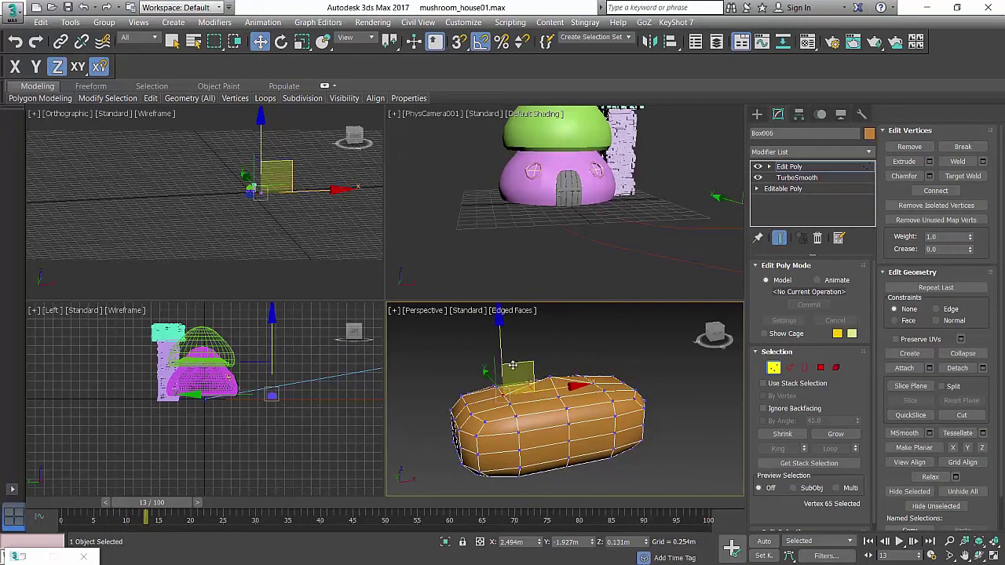
alt+middle_drag(554, 342, 591, 403)
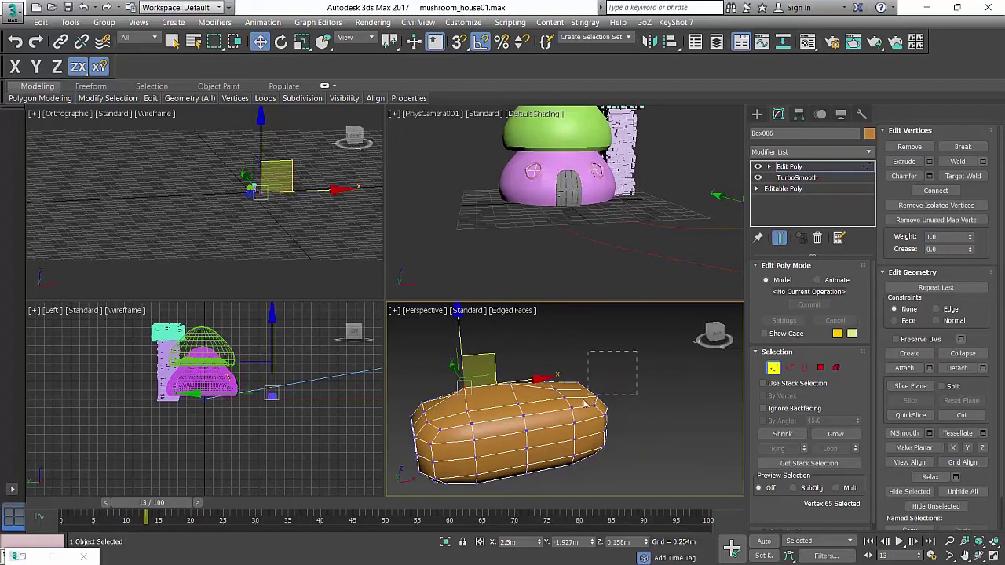
drag(582, 405, 571, 410)
alt+middle_drag(618, 359, 603, 362)
drag(601, 365, 604, 375)
click(811, 167)
Add a Noise modifier to the stone with scale 3.0 and strength X 0.014 m, Y 0.022 m and Z 0.023 m
click(817, 153)
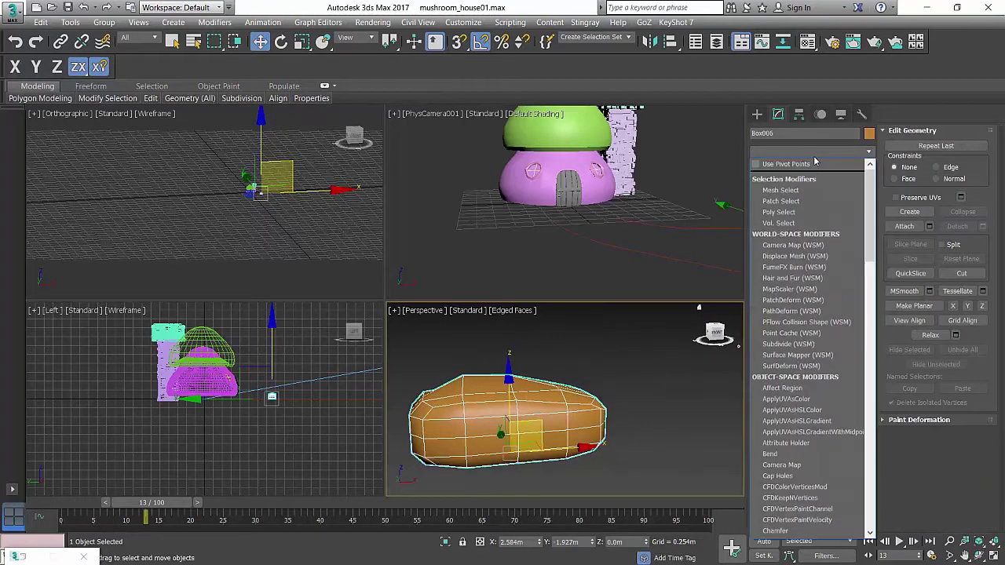
key(n)
key(Return)
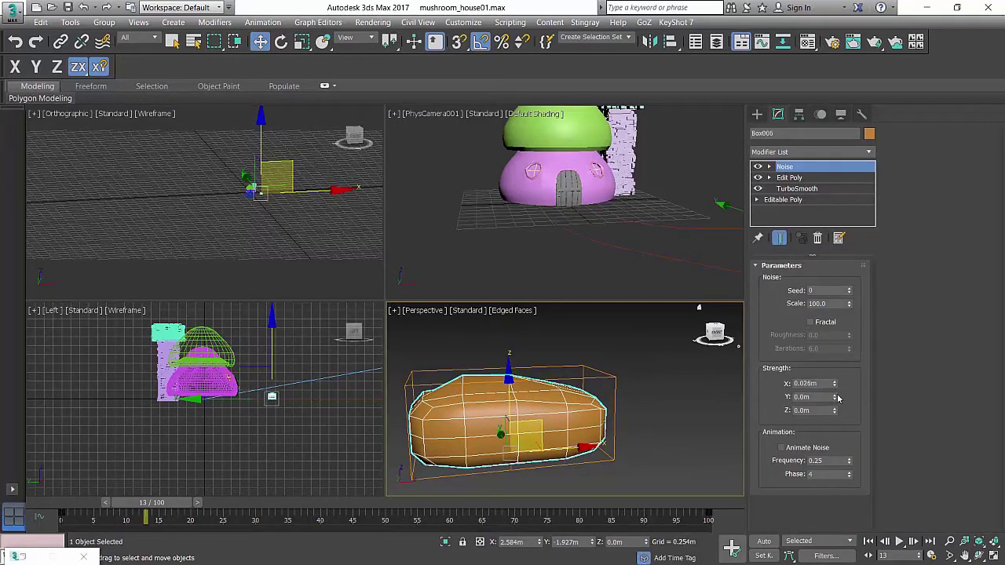
drag(835, 411, 834, 354)
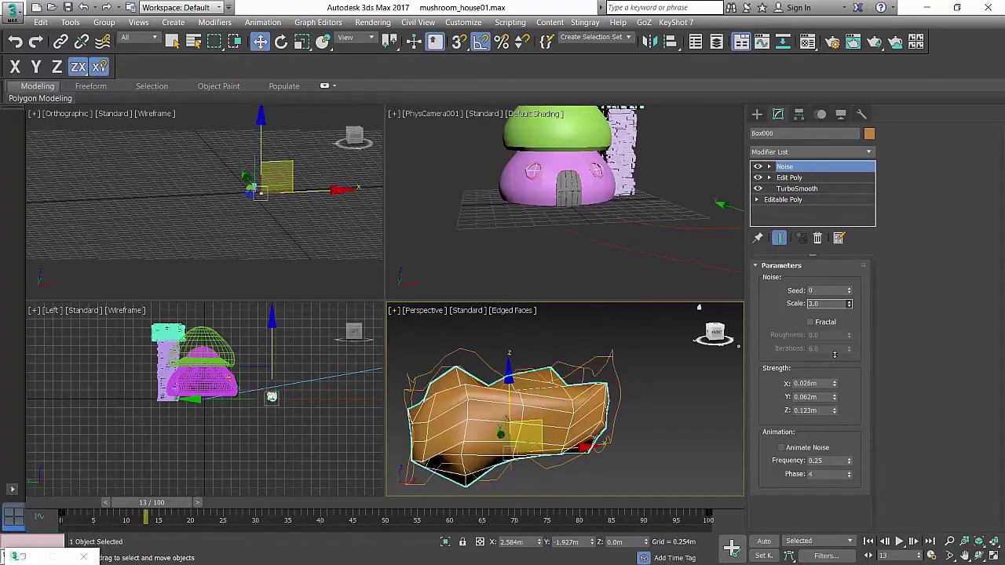
right_click(834, 385)
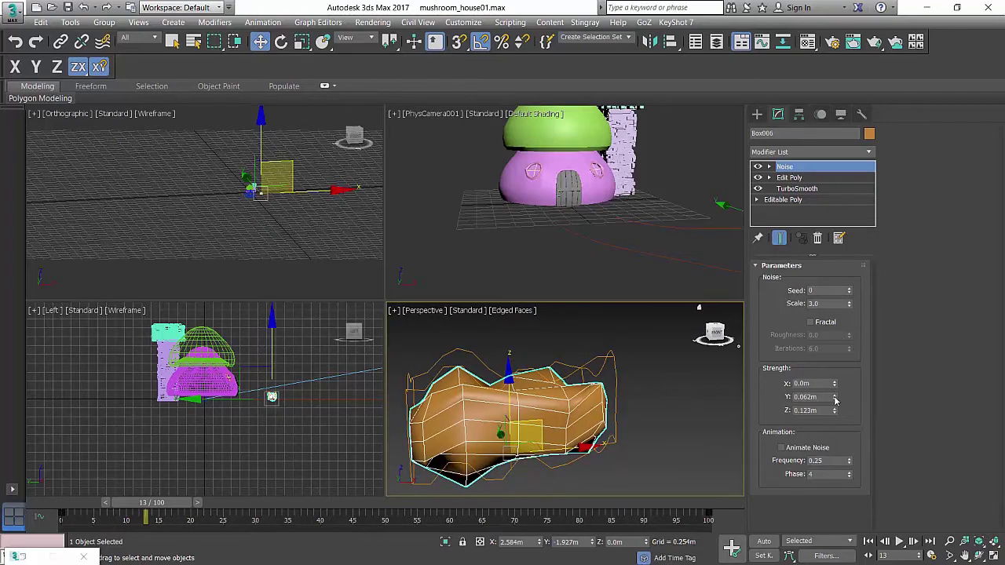
right_click(834, 398)
drag(834, 411, 842, 359)
drag(835, 398, 834, 354)
Scale the stone down along its Z axis to flatten it relative to the house
scroll(621, 383, down, 8)
alt+middle_drag(621, 384, 612, 419)
scroll(613, 418, down, 2)
middle_drag(572, 393, 623, 367)
key(r)
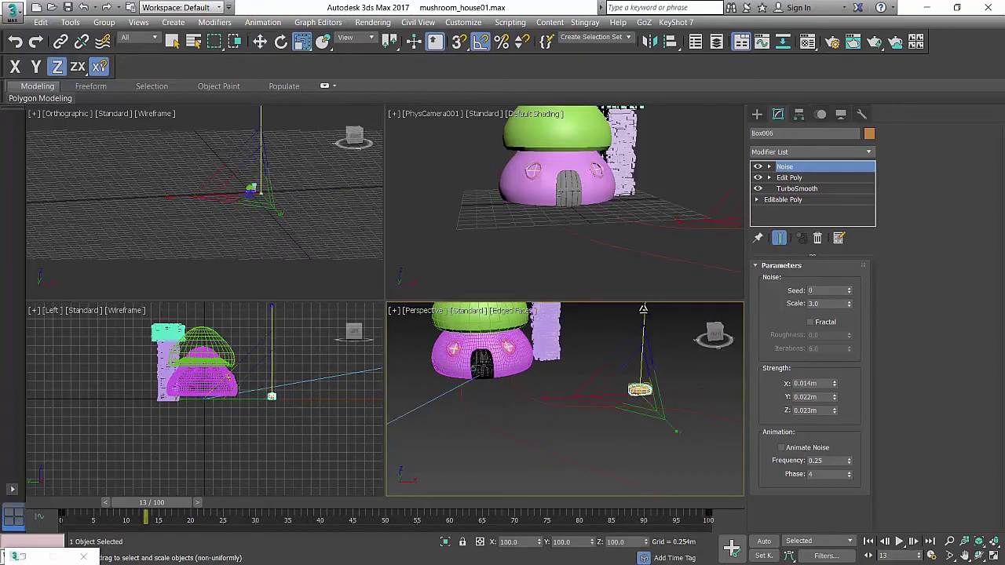
drag(643, 309, 646, 325)
key(w)
alt+middle_drag(614, 389, 541, 419)
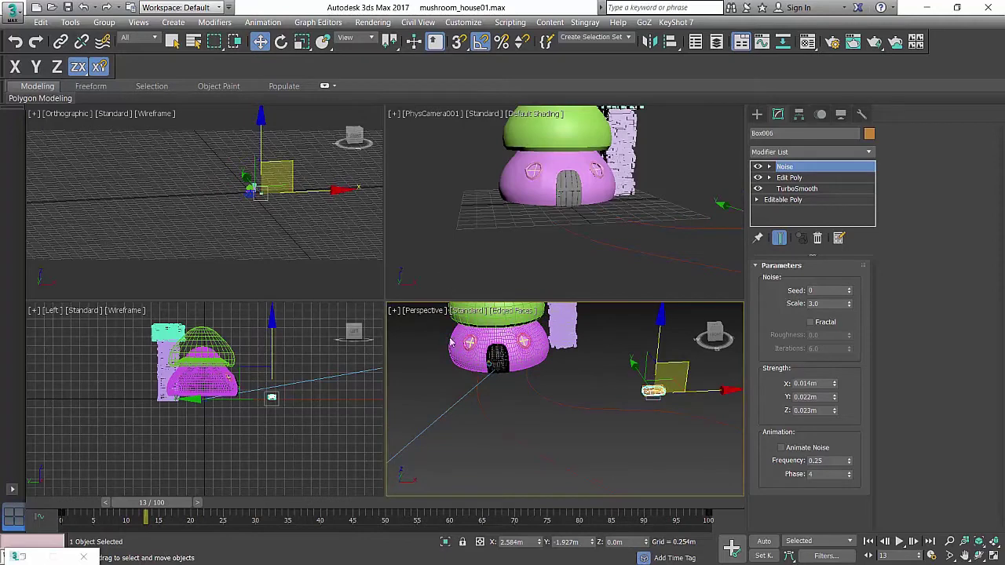
Use the Spacing Tool to distribute 15 instances of the stone along the path's left edge line, centred and following the curve
key(alt+w)
scroll(442, 357, down, 3)
alt+middle_drag(441, 357, 453, 333)
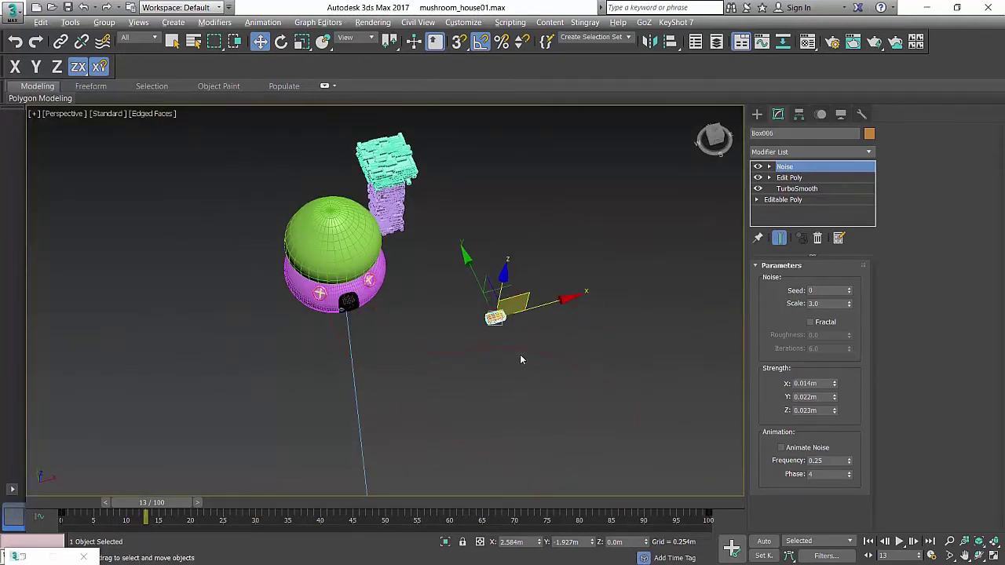
scroll(519, 360, up, 2)
click(70, 22)
mouse_move(110, 235)
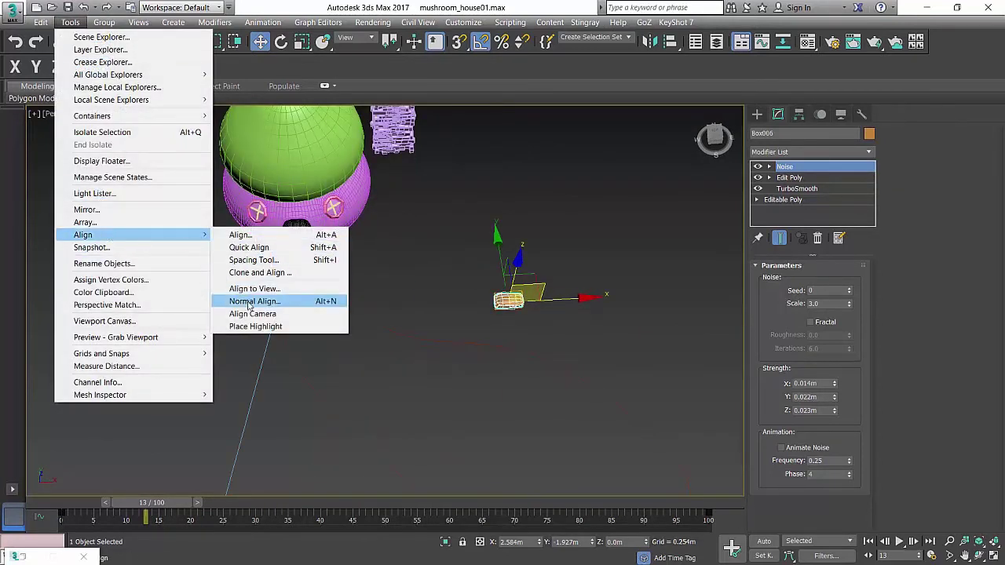
click(253, 260)
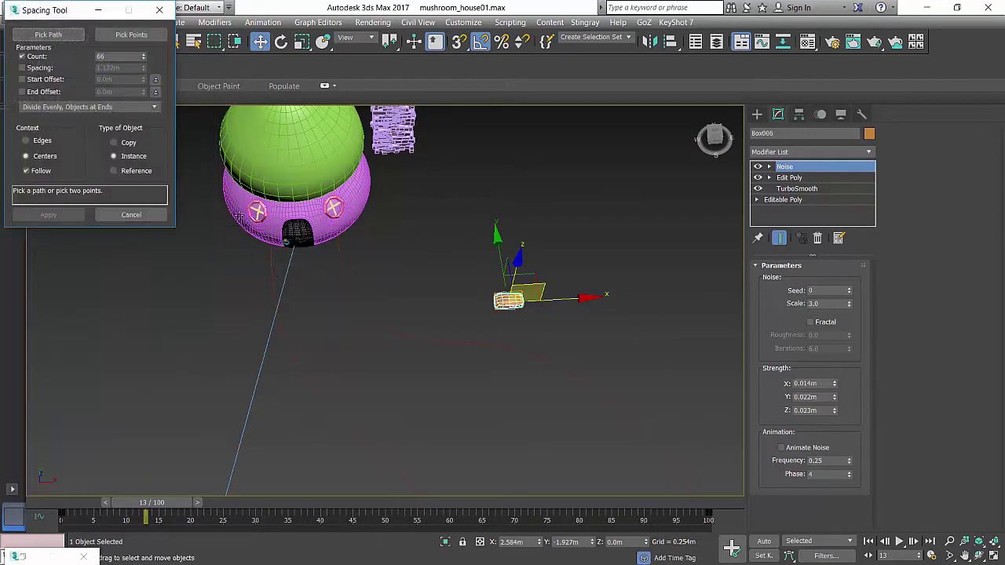
click(48, 34)
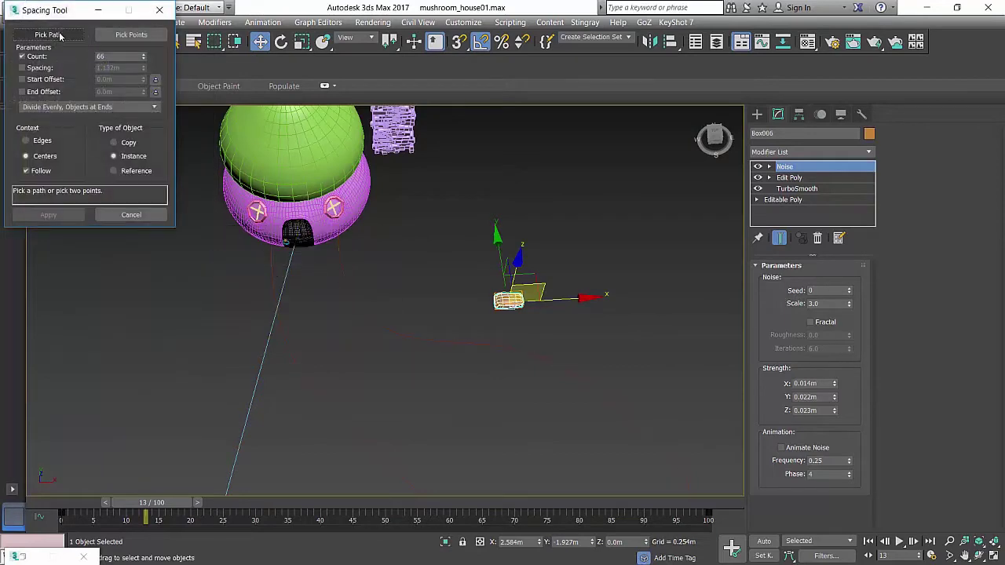
click(276, 336)
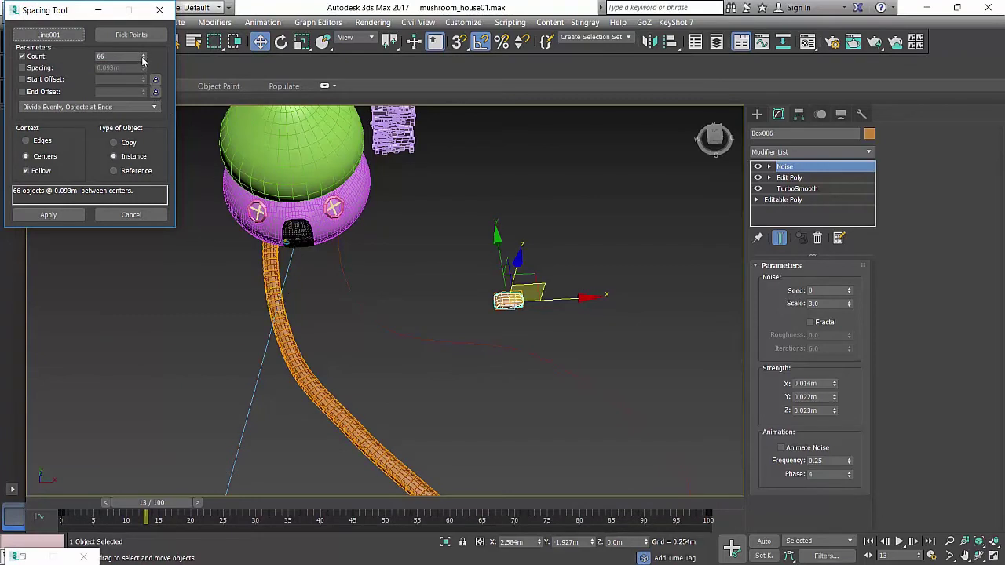
drag(143, 59, 129, 83)
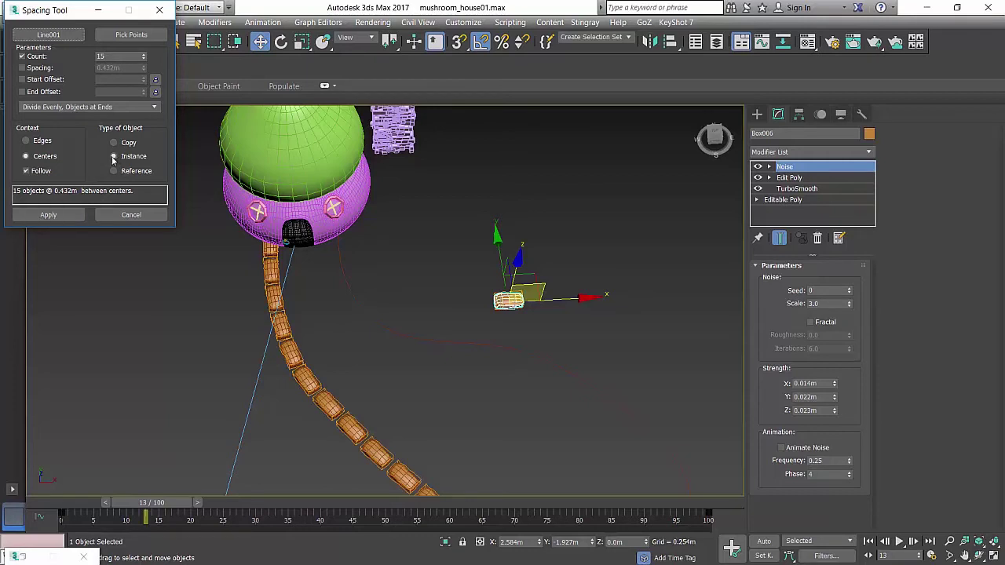
click(48, 214)
Distribute stone instances along the path's right edge line, raising the count above 15 for tighter gaps, and close the Spacing Tool
click(69, 36)
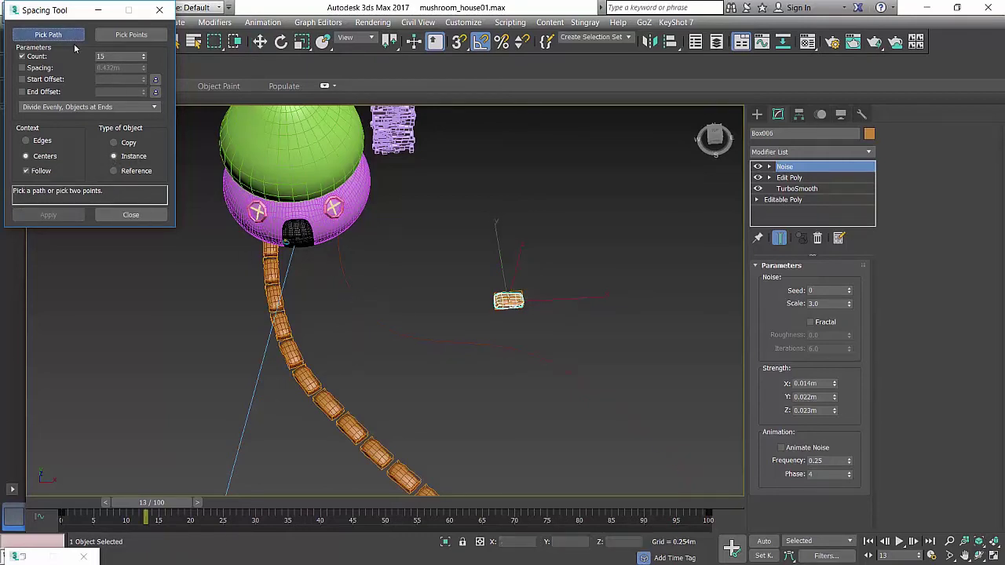
click(384, 305)
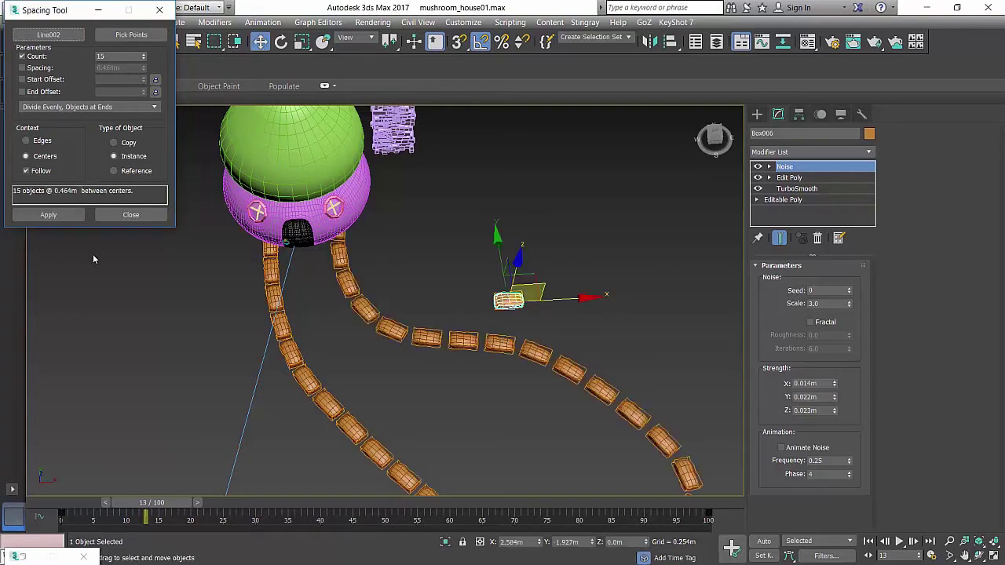
click(144, 55)
click(144, 55)
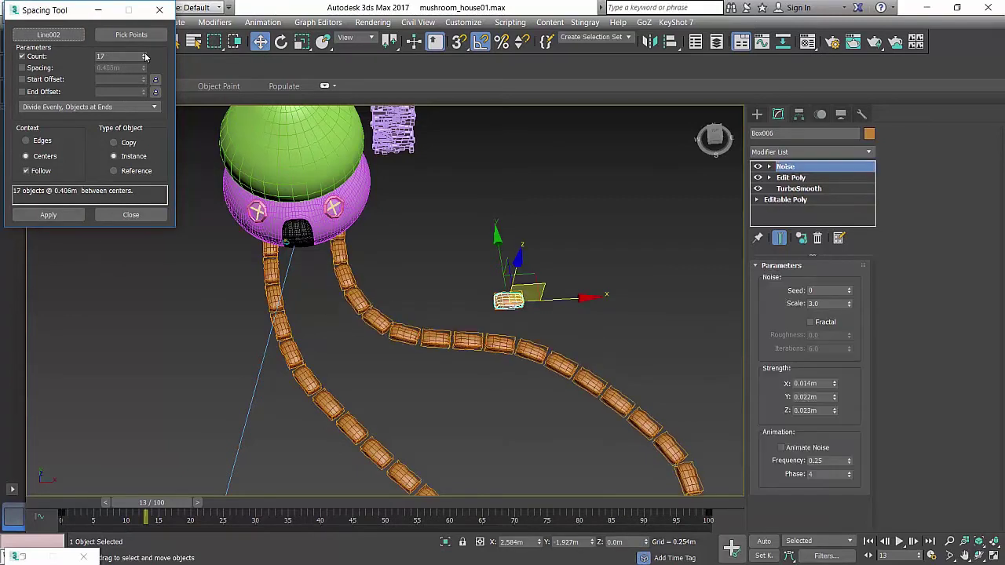
click(144, 55)
click(144, 55)
click(45, 216)
scroll(377, 296, down, 4)
click(139, 212)
Reframe the physical camera to include the whole house and both stone rows, and delete the loose original stone behind the path
alt+middle_drag(510, 318, 496, 298)
scroll(496, 298, up, 5)
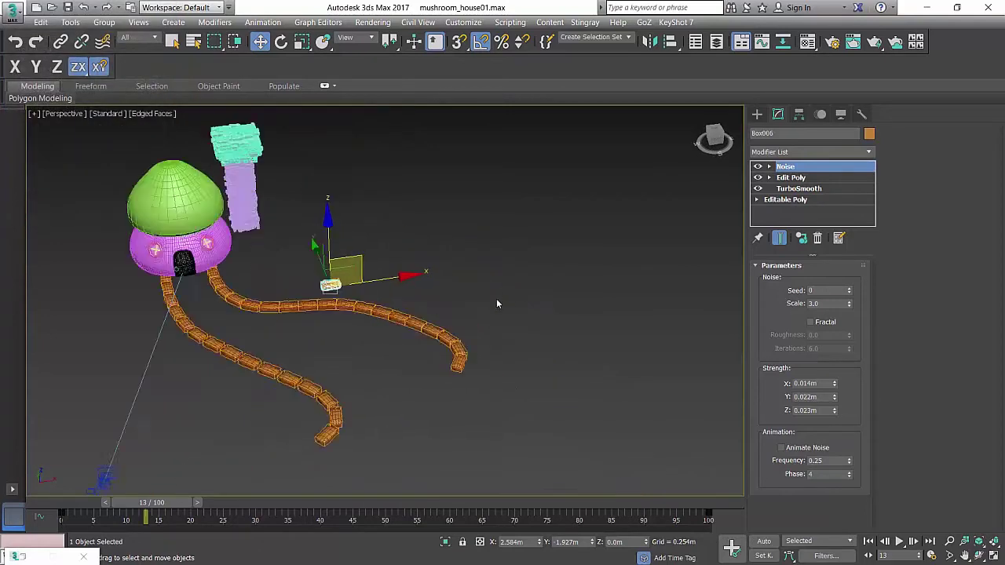
key(alt+w)
click(589, 255)
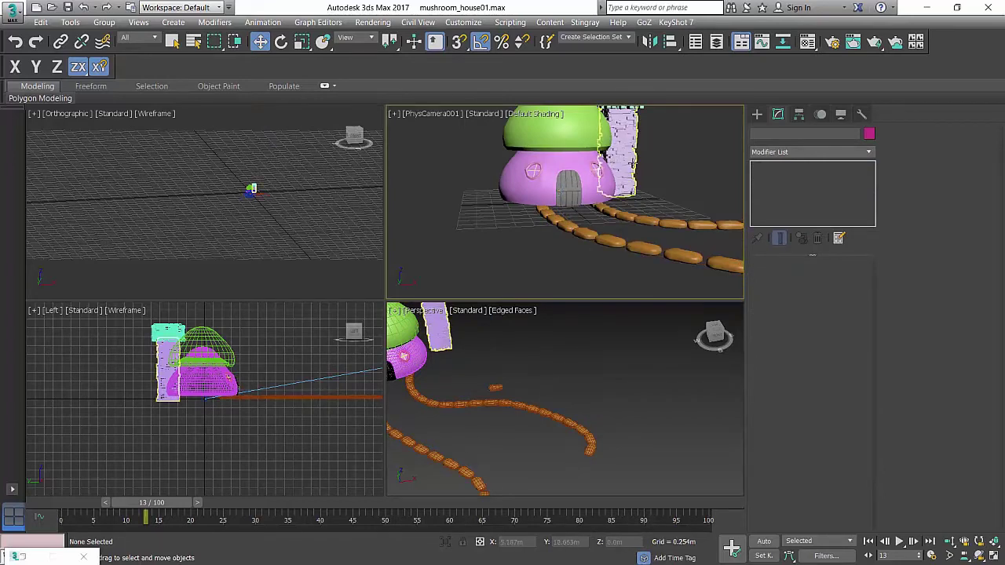
scroll(632, 165, up, 5)
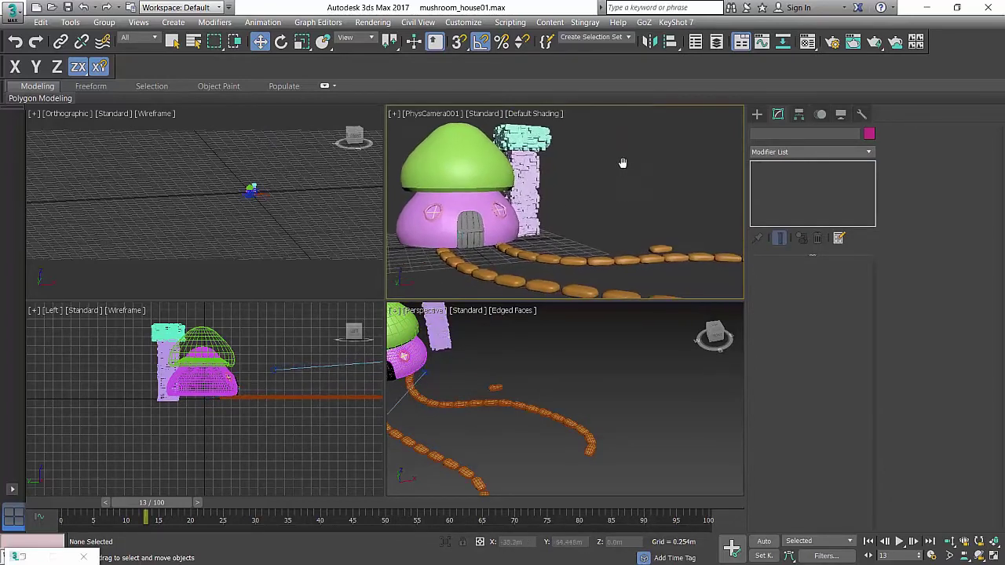
middle_drag(629, 161, 628, 165)
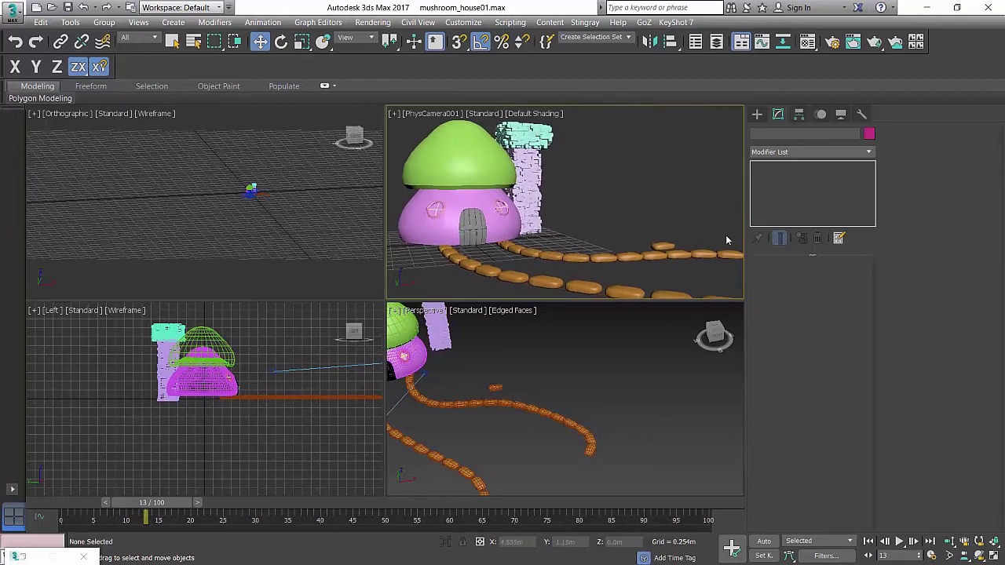
click(677, 245)
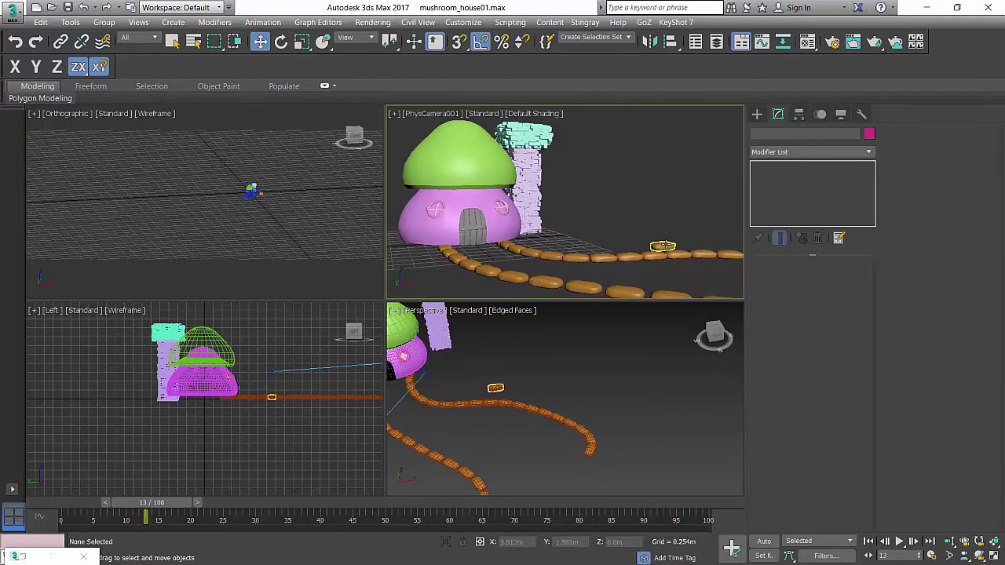
click(701, 223)
Shift one stone partway along the left row slightly off its line and rotate it about 10 degrees around Z
click(585, 288)
scroll(563, 443, up, 3)
alt+middle_drag(563, 444, 534, 411)
drag(550, 399, 547, 398)
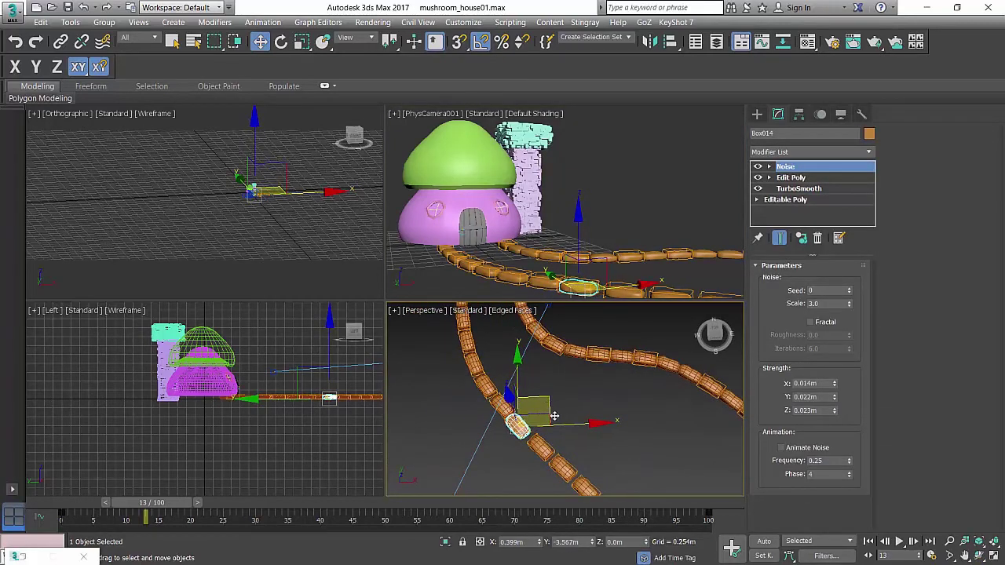
key(e)
mouse_move(578, 465)
mouse_down()
mouse_move(549, 461)
mouse_move(564, 444)
mouse_move(574, 476)
mouse_up()
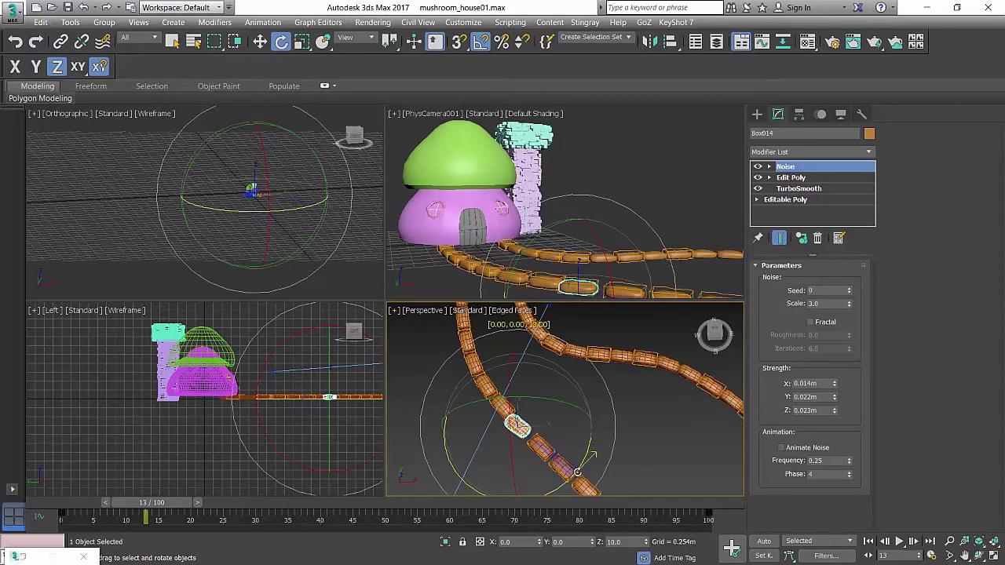
Move another stone farther along the left row slightly in the XY plane to break up the even spacing
click(564, 468)
key(w)
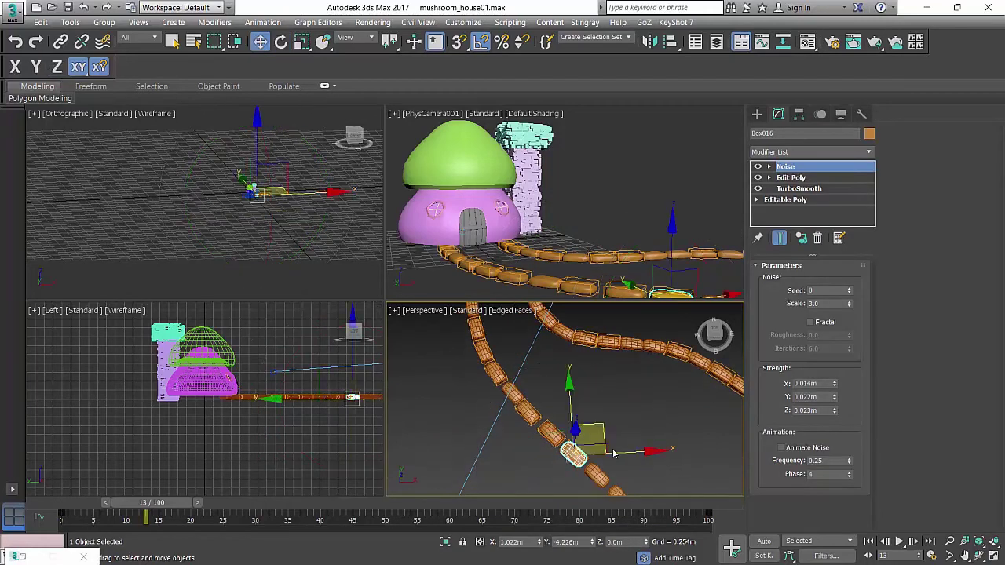
drag(599, 429, 596, 425)
click(713, 279)
Scale down two stones in the left row uniformly, one near the house and one farther along at 83 percent
click(491, 273)
key(r)
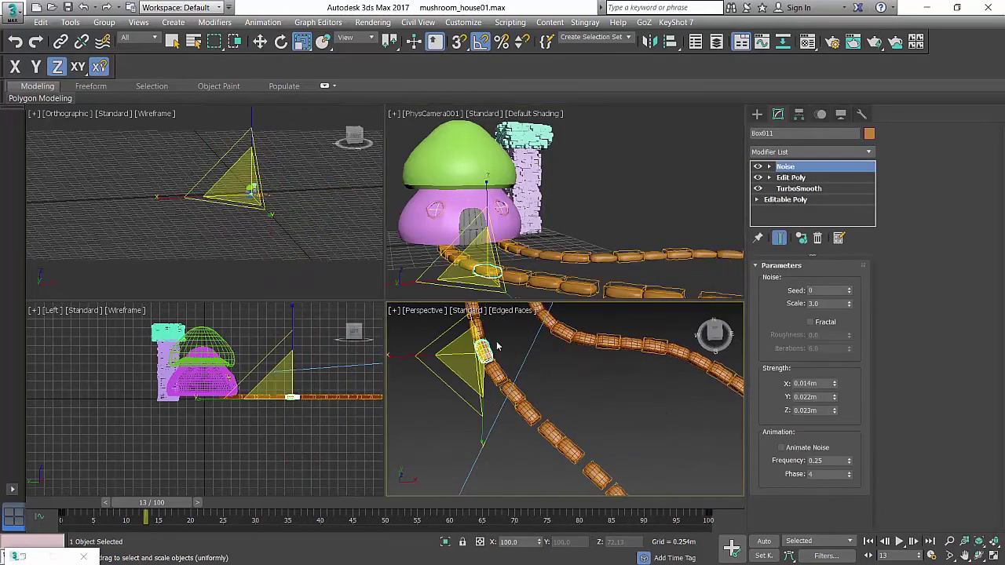
drag(458, 356, 455, 383)
key(w)
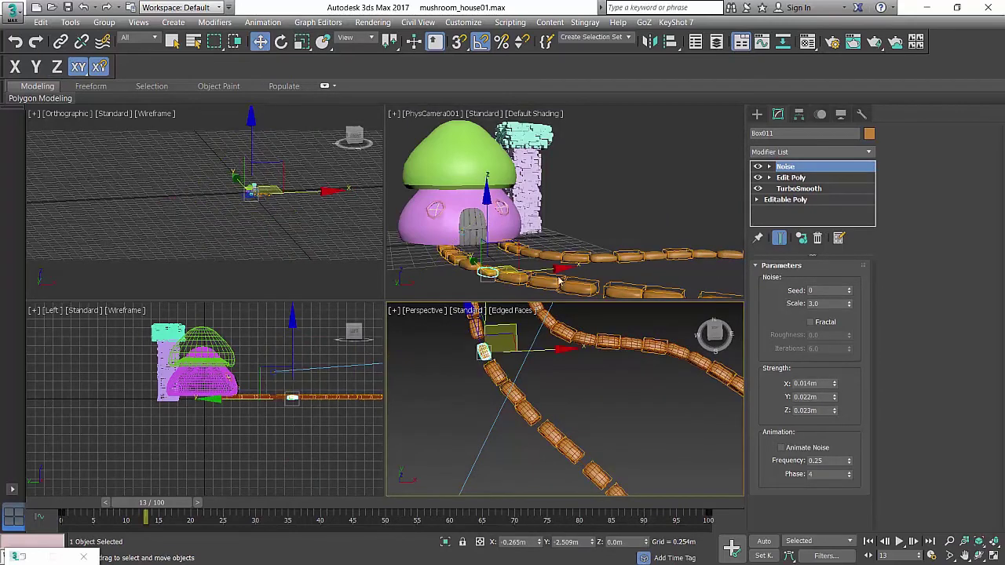
click(563, 294)
click(567, 289)
key(r)
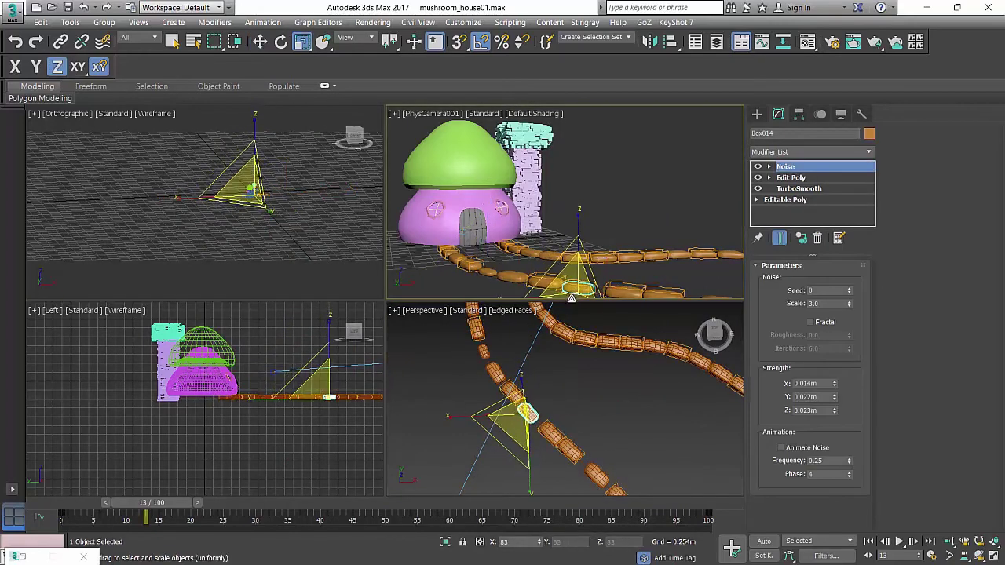
key(w)
click(619, 186)
Scale down three separate stones along the right row to vary their sizes
click(528, 258)
key(r)
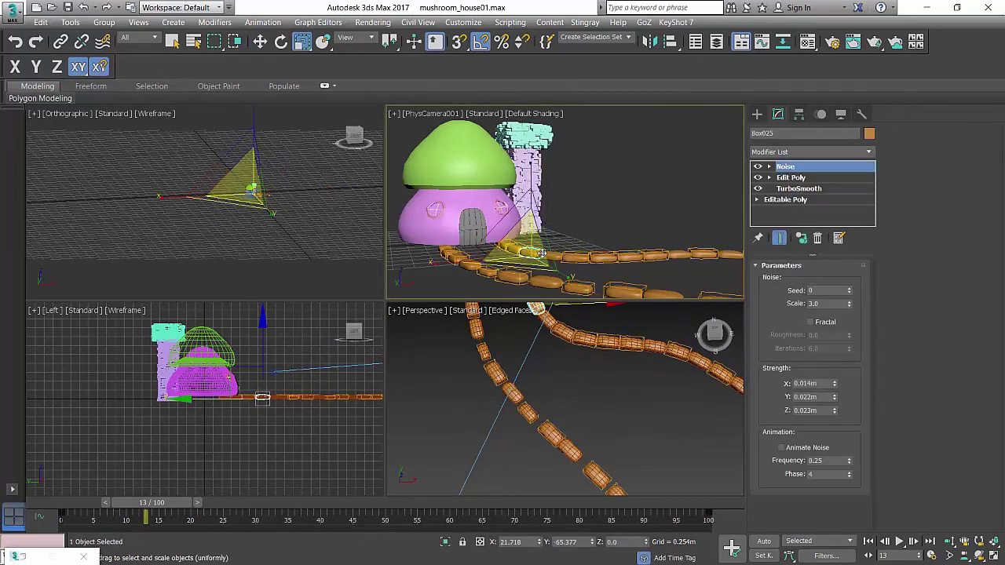
key(F7)
drag(529, 258, 527, 273)
click(598, 253)
click(593, 258)
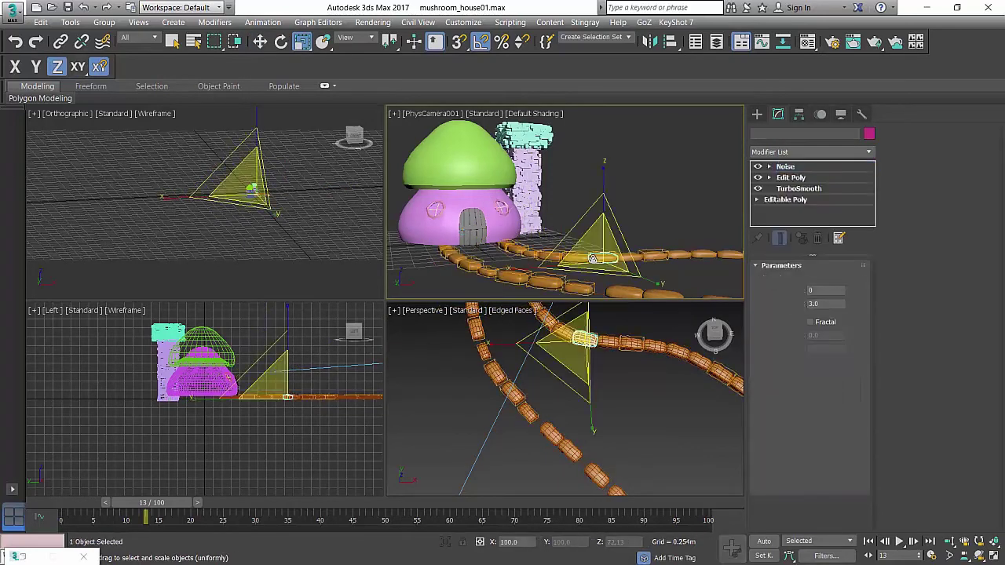
drag(601, 270, 603, 279)
click(669, 255)
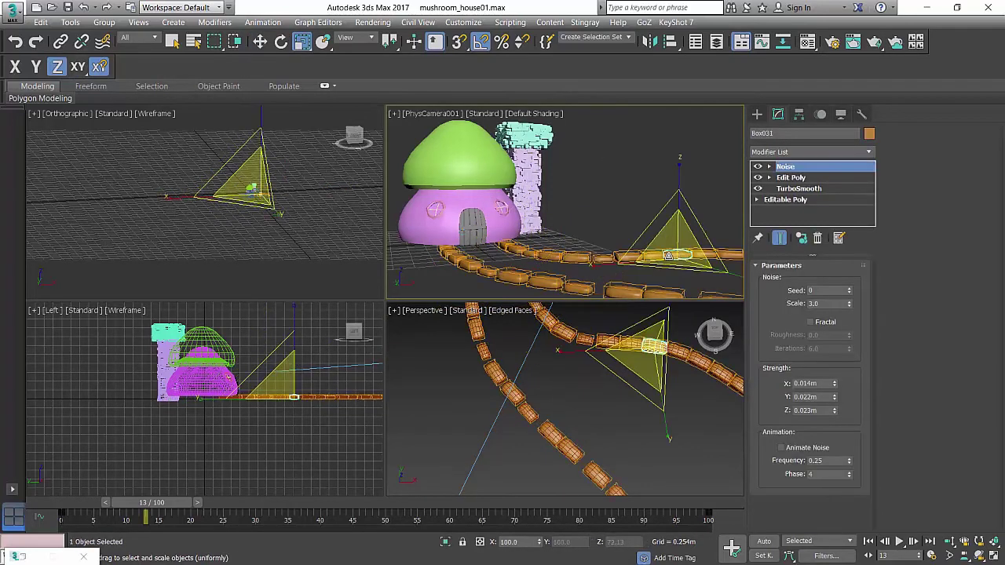
click(599, 210)
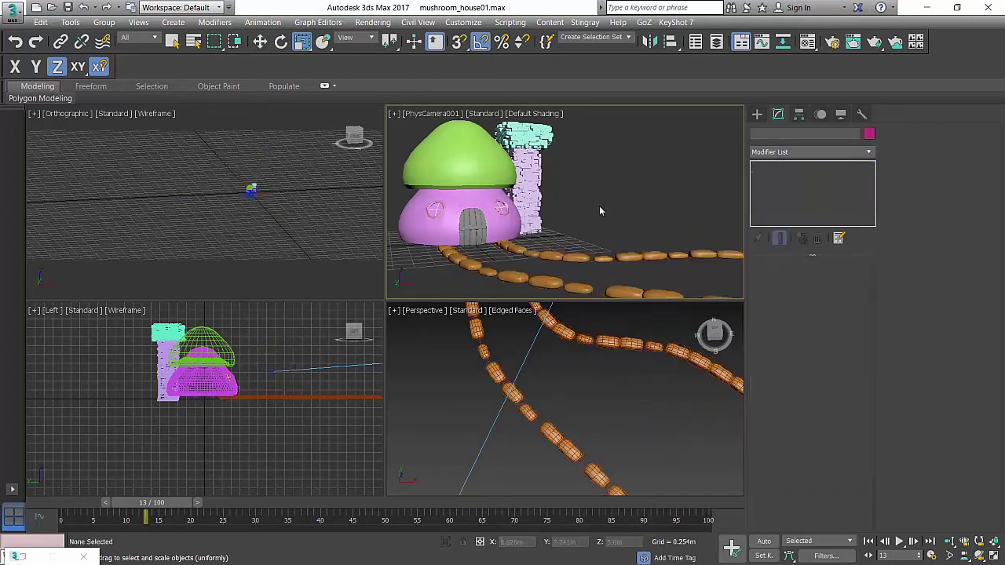
Rotate two stones near the house end of the right row slightly so their alignment looks irregular
click(523, 249)
key(e)
click(586, 246)
click(581, 253)
click(675, 197)
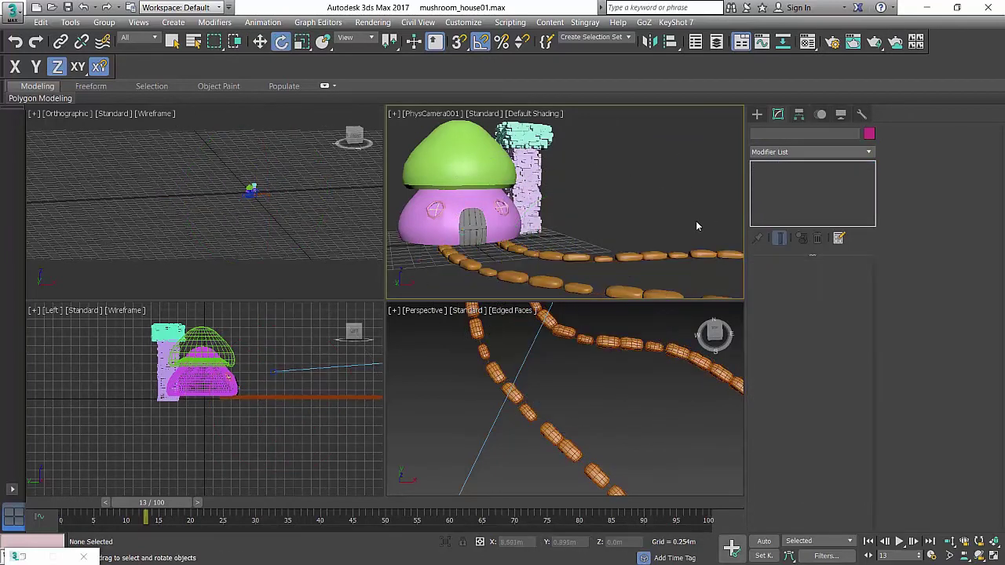
Rotate the stones nearest the house in the left row slightly and clear the selection
click(450, 255)
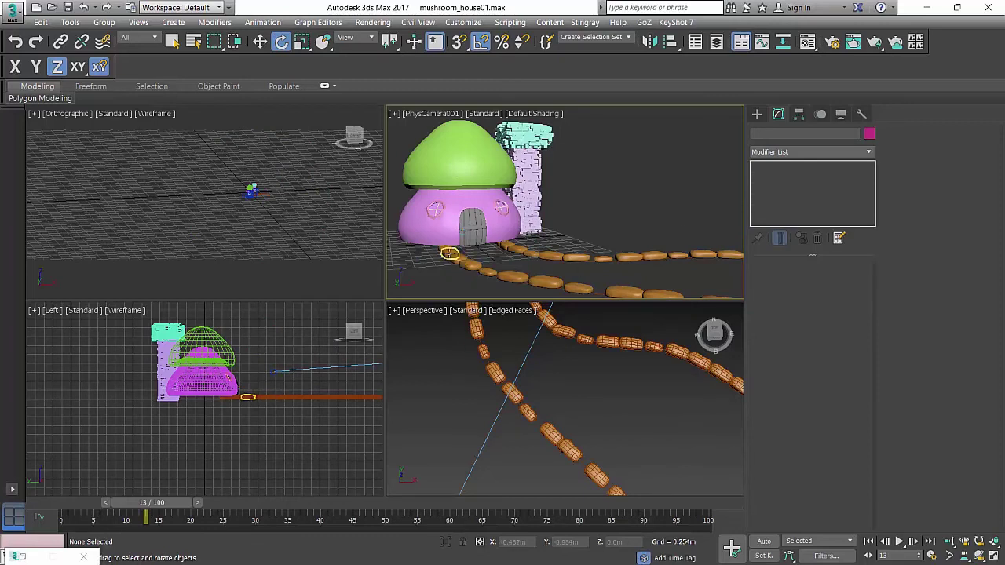
click(475, 271)
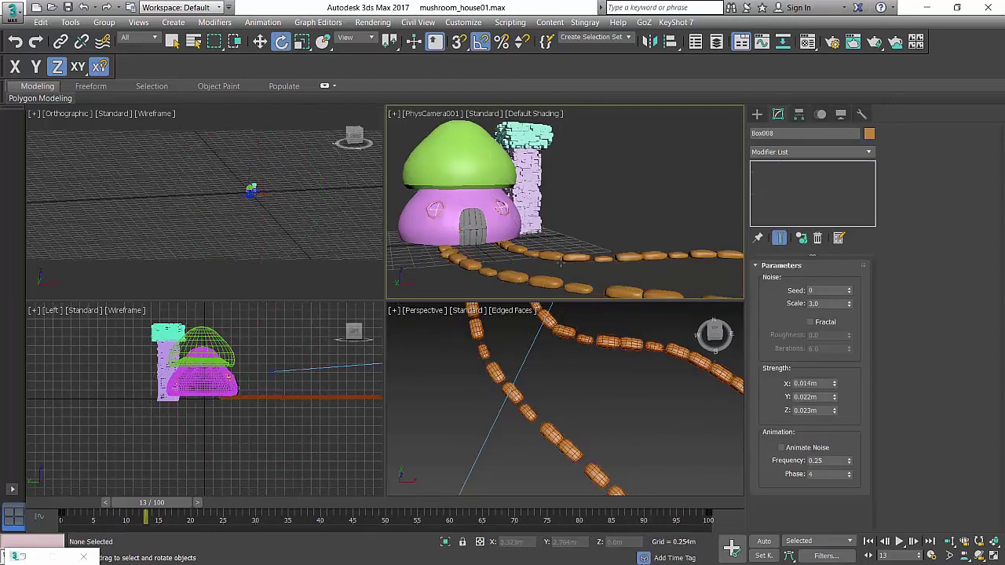
click(469, 263)
click(652, 181)
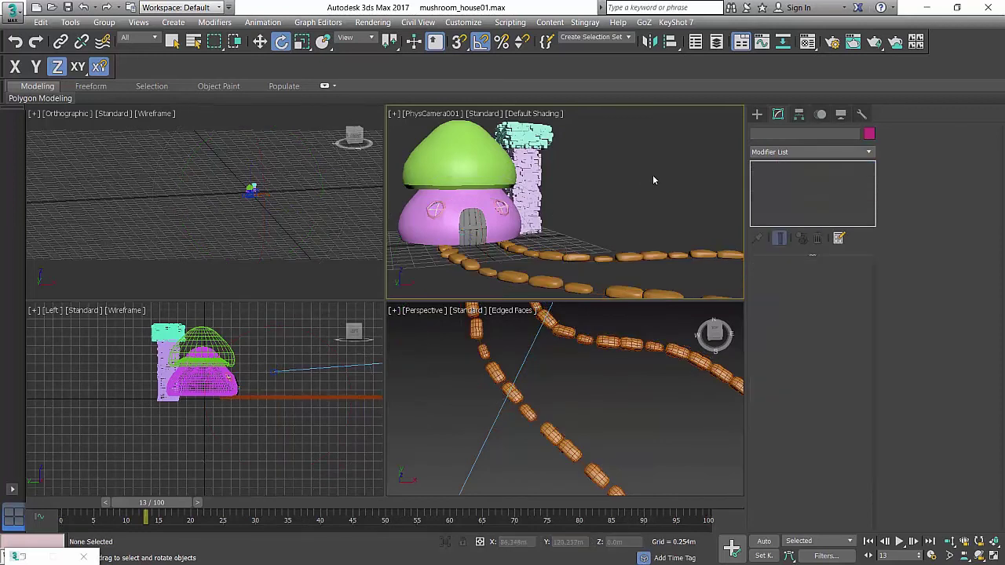